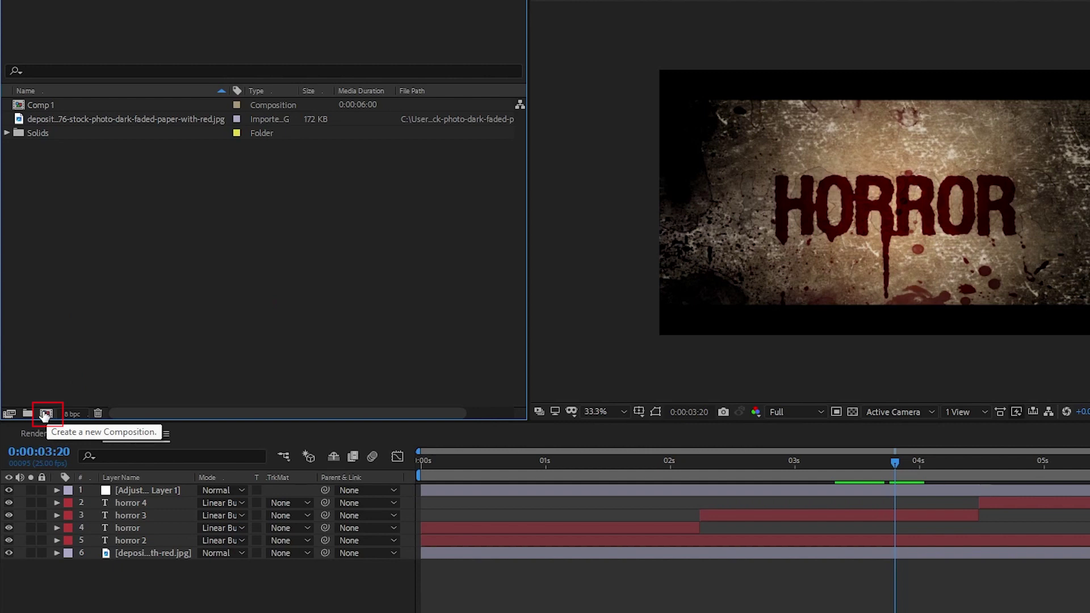
Step: Create a new HDTV 1080 25 composition named "dripping text" with a duration of 10 seconds
{"action": "left_click", "coordinate": [46, 414]}
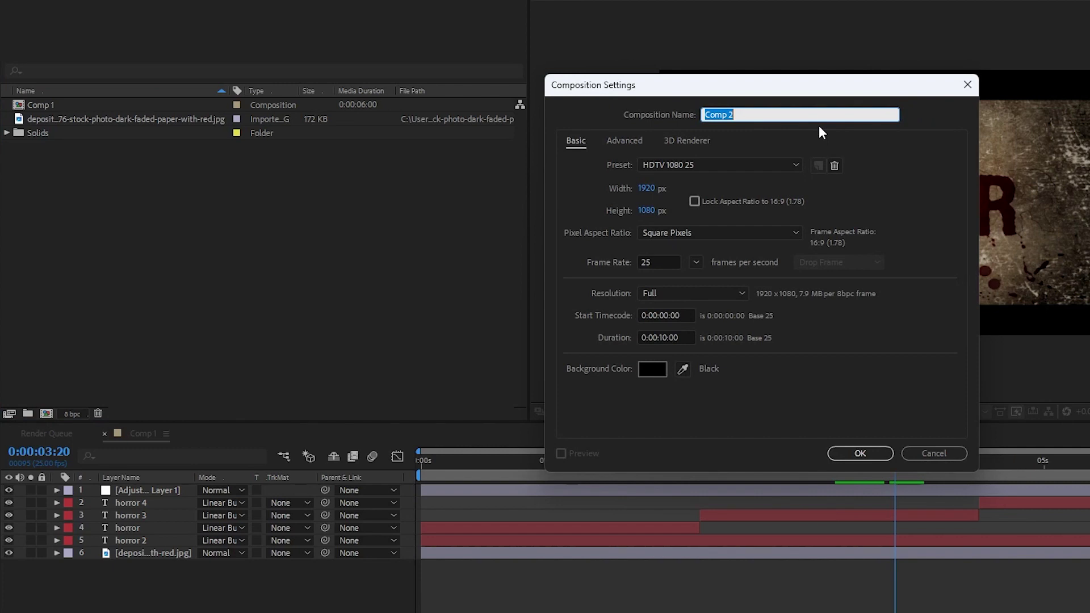
{"action": "type", "text": "dripping text"}
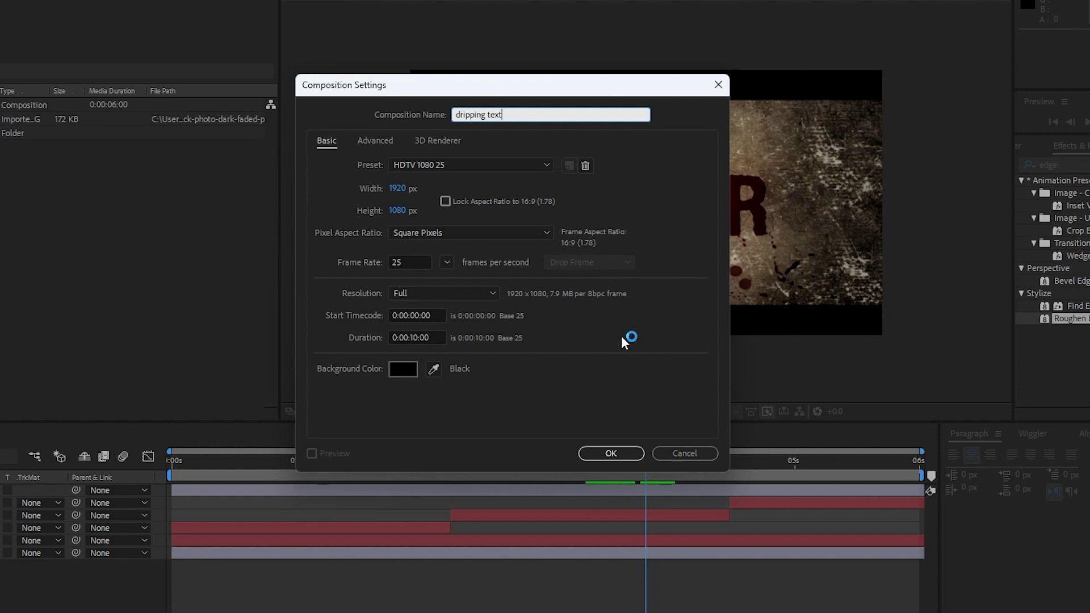
{"action": "left_click", "coordinate": [614, 452]}
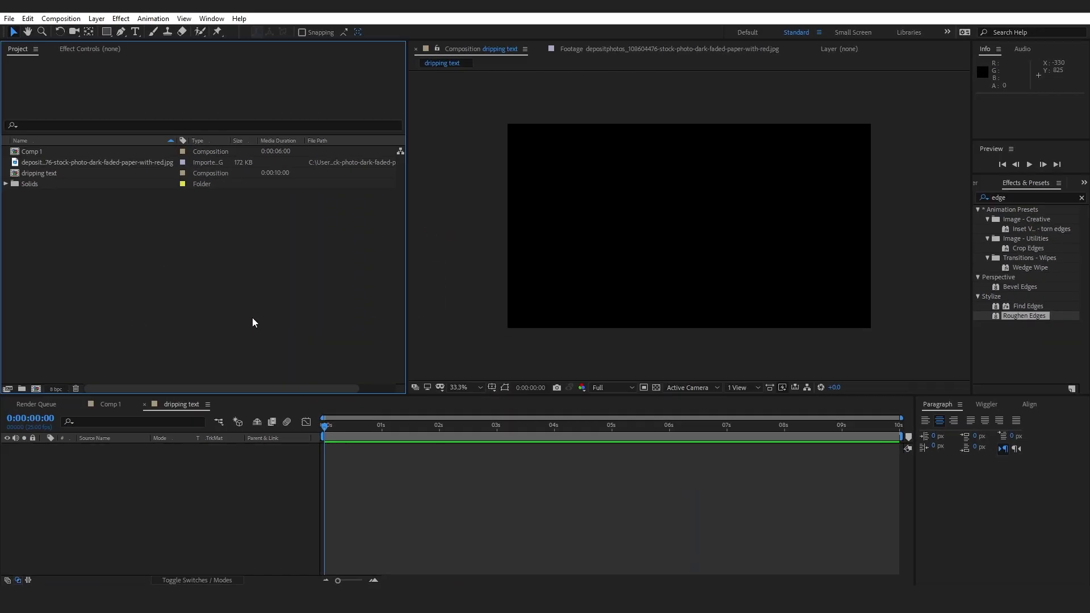
Step: Add the dark faded paper image to the dripping text composition and set its rotation to 90°
{"action": "double_click", "coordinate": [43, 159]}
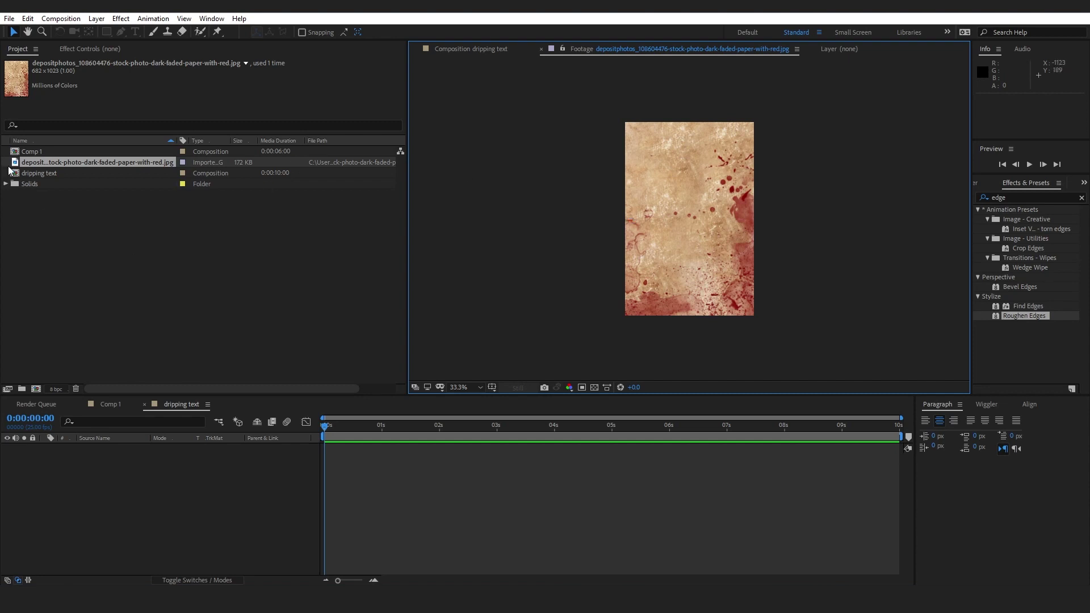
{"action": "left_click_drag", "start_coordinate": [25, 164], "coordinate": [74, 456]}
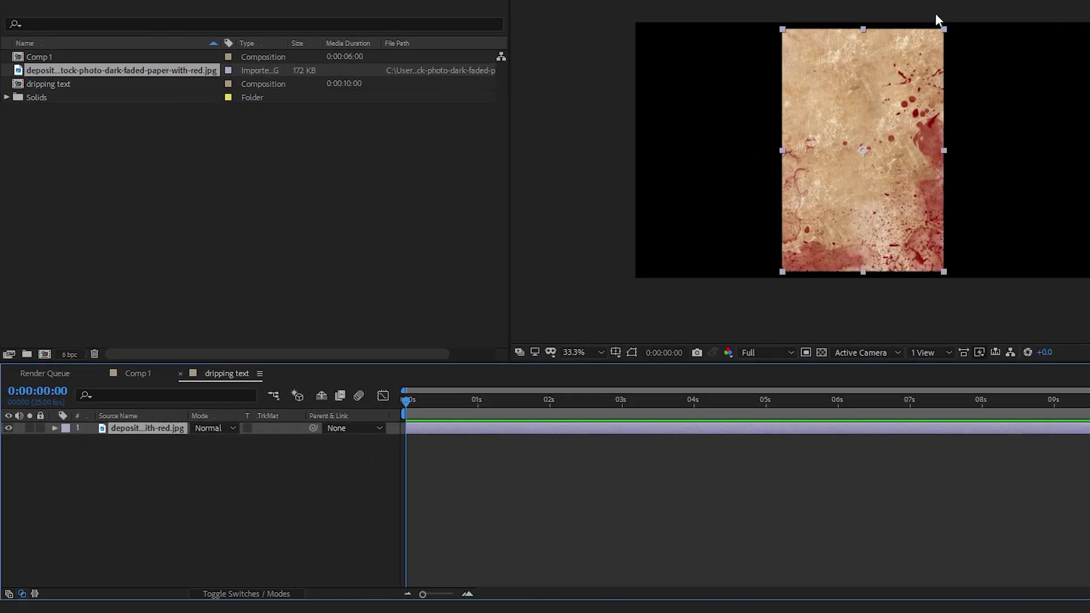
{"action": "key", "text": "r"}
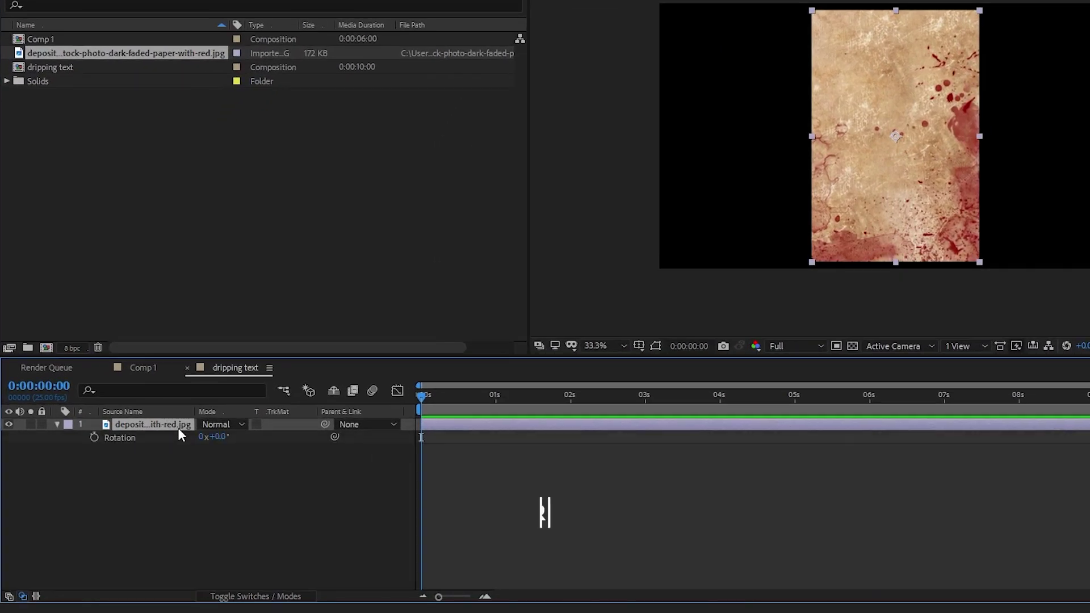
{"action": "left_click", "coordinate": [222, 436]}
{"action": "type", "text": "90"}
{"action": "key", "text": "Return"}
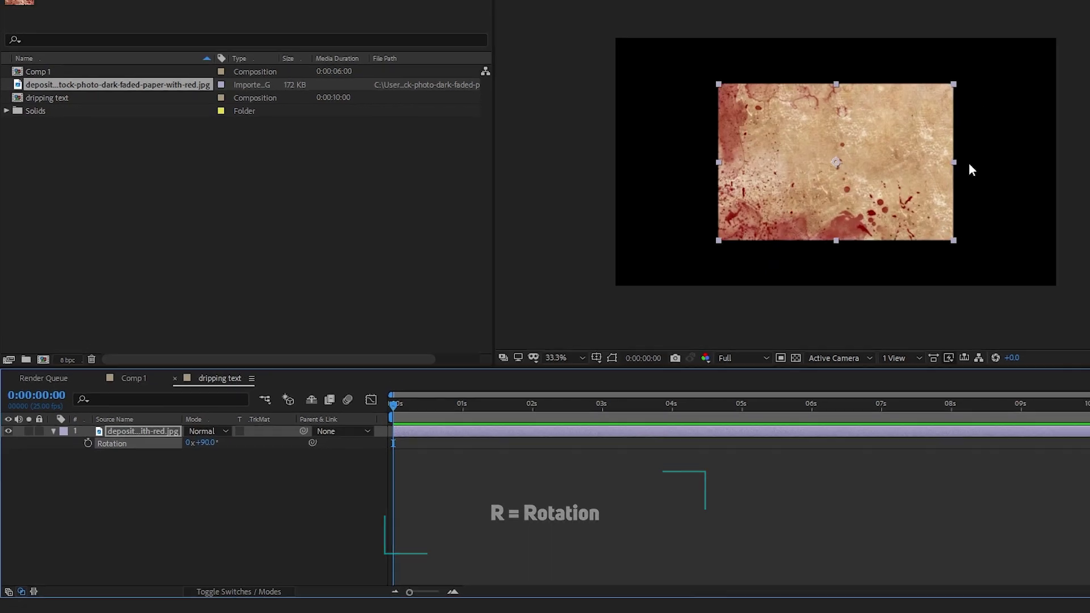
Step: Scale the paper image to 158%, 188% so it fills the whole composition frame
{"action": "left_click_drag", "start_coordinate": [952, 162], "coordinate": [976, 166]}
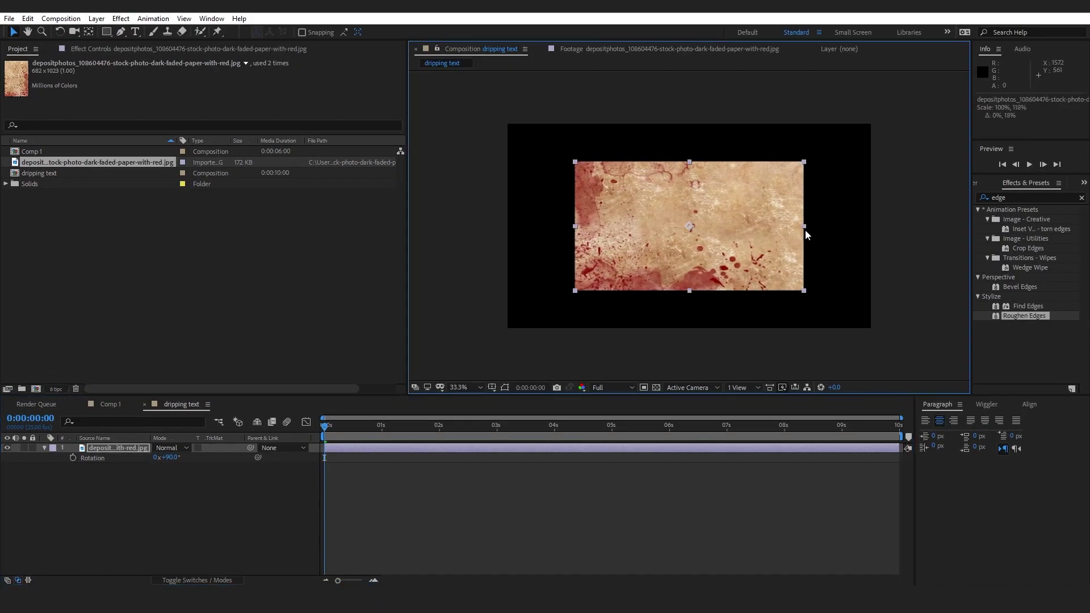
{"action": "left_click_drag", "start_coordinate": [805, 230], "coordinate": [874, 239]}
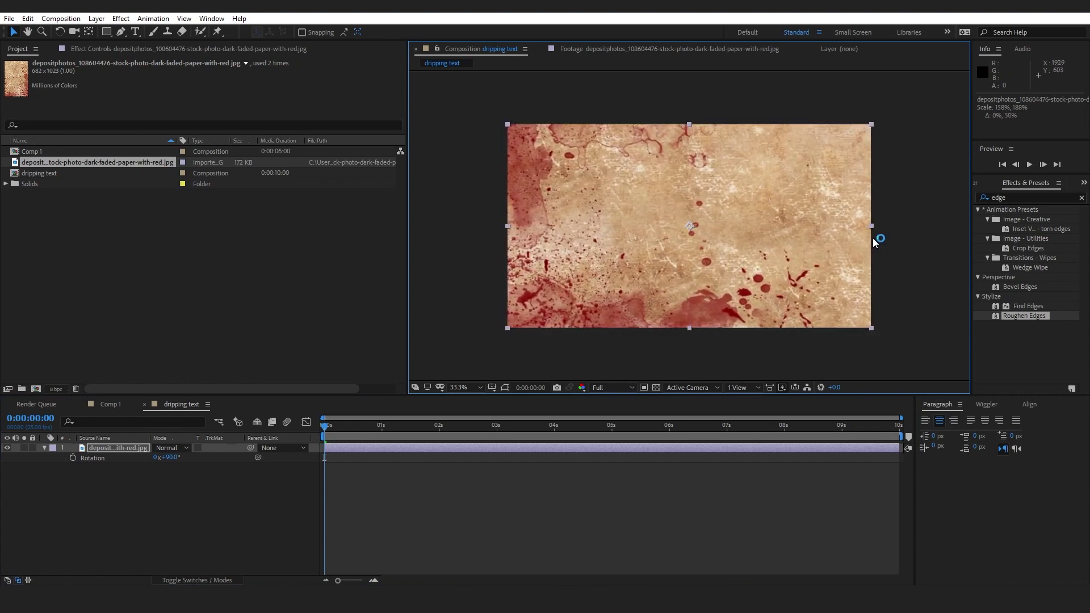
{"action": "left_click", "coordinate": [269, 300]}
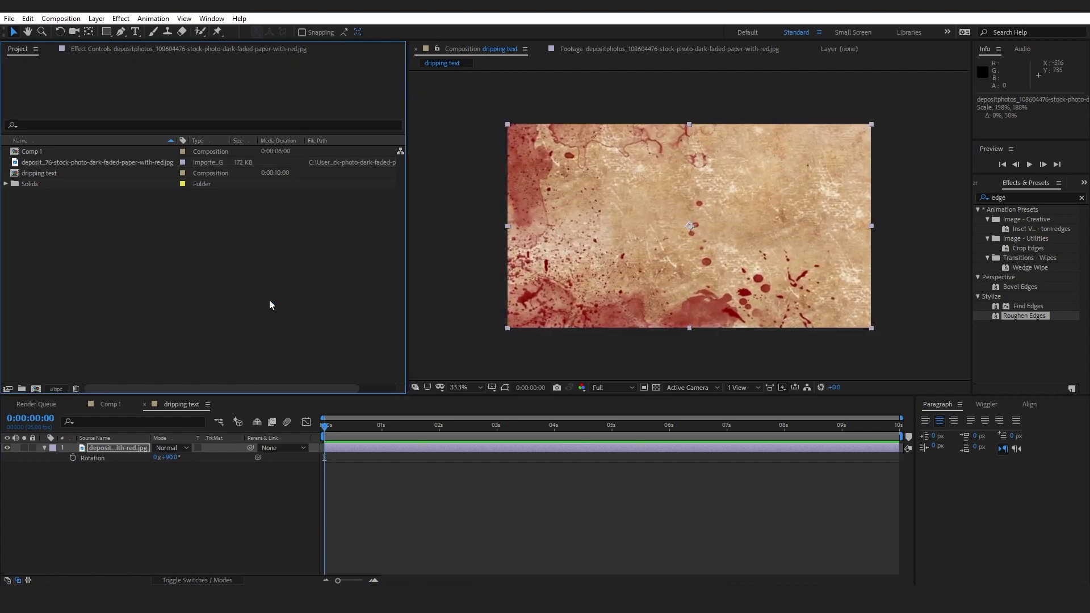
Step: Add a text layer reading "horror" over the paper background
{"action": "left_click", "coordinate": [136, 32]}
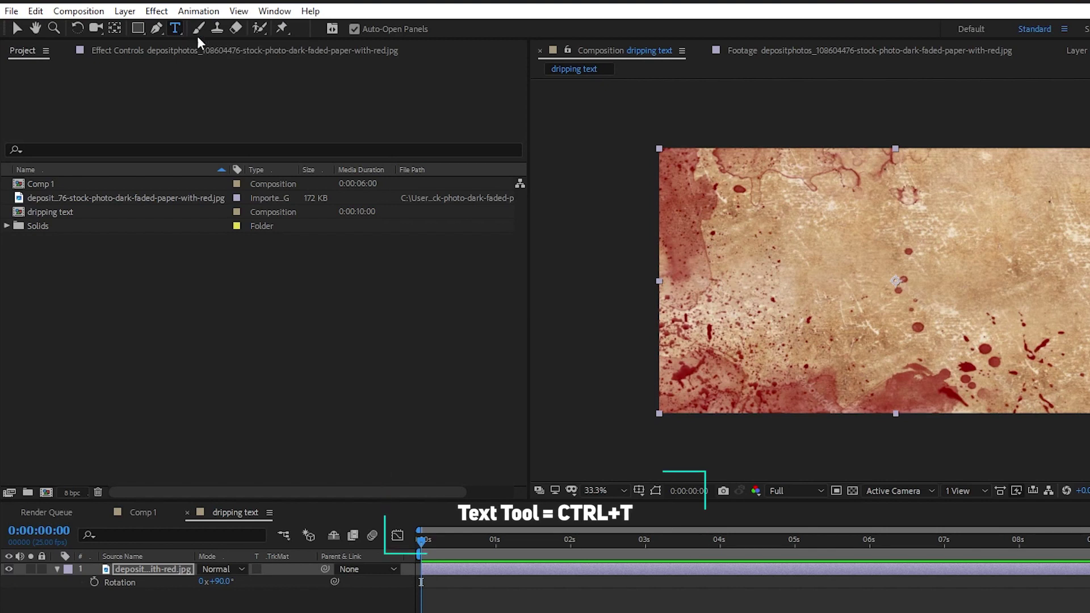
{"action": "left_click", "coordinate": [818, 271]}
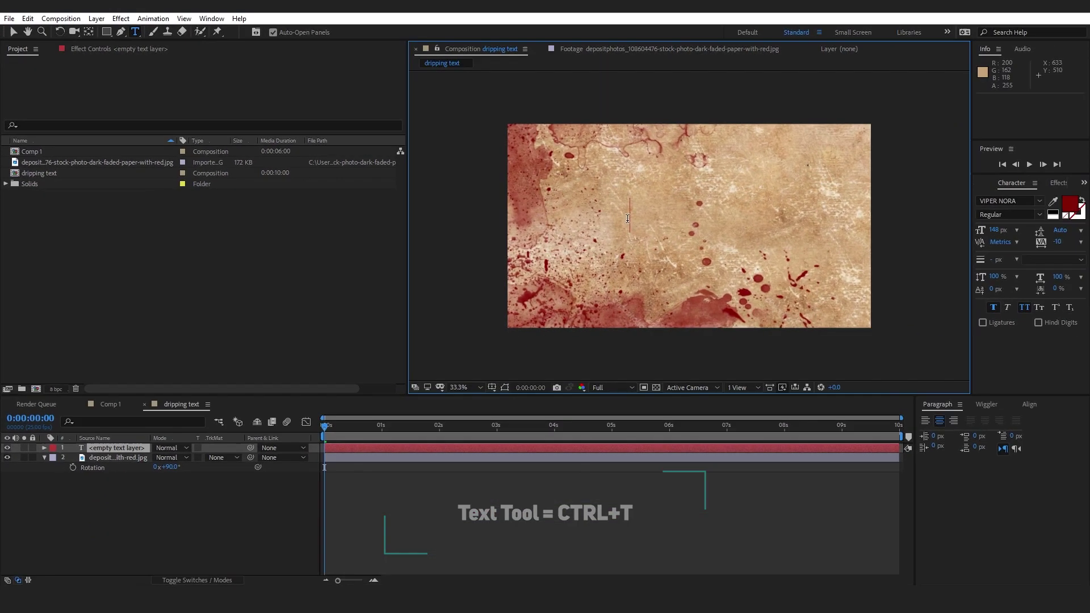
{"action": "type", "text": "horro"}
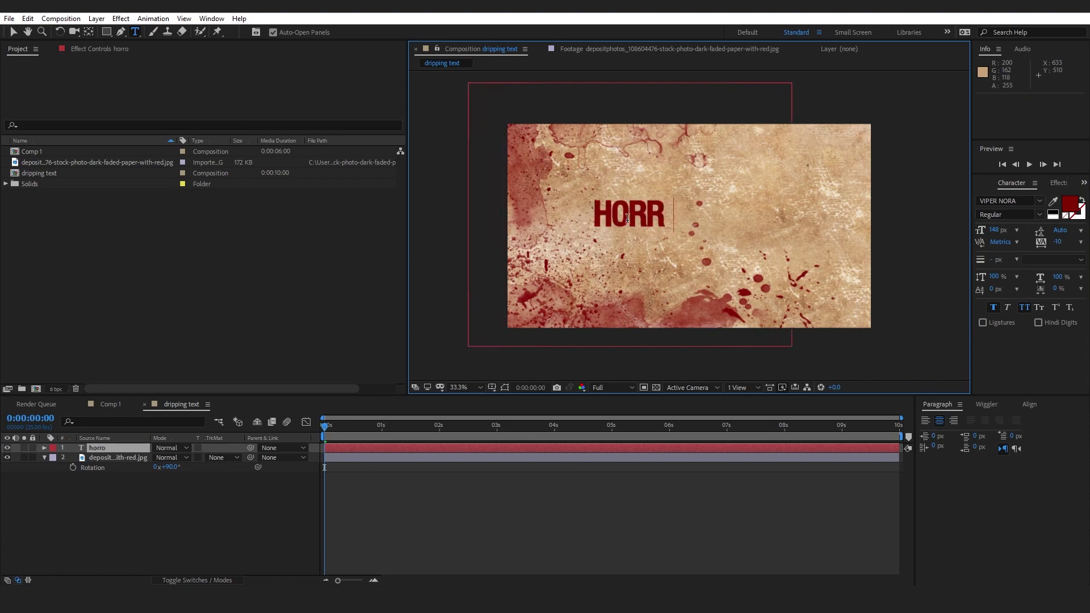
{"action": "type", "text": "r"}
{"action": "left_click", "coordinate": [14, 32]}
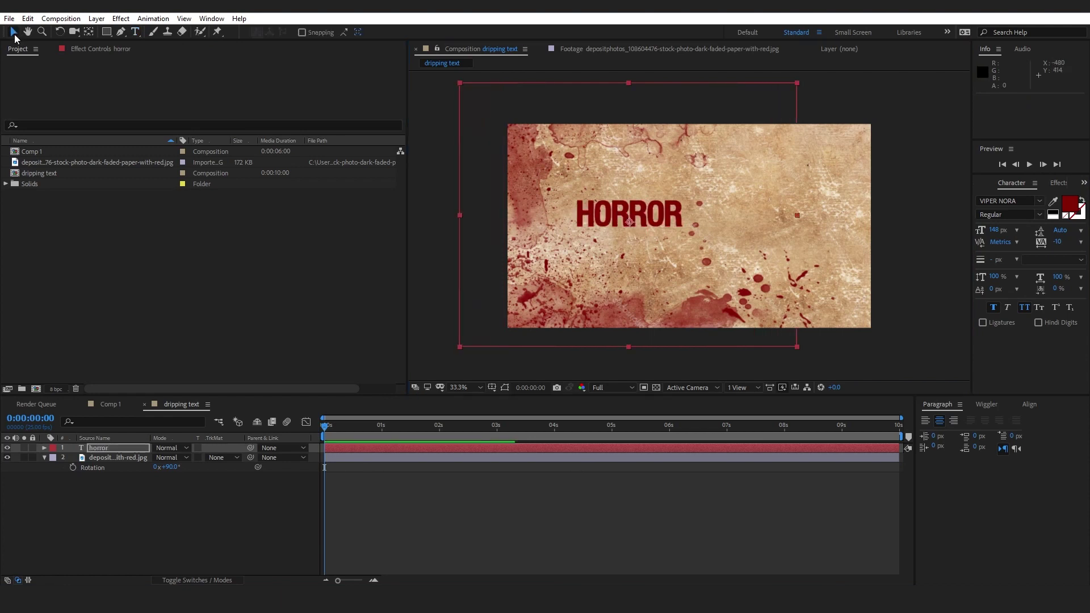
Step: Enlarge the HORROR text to about 135% and centre it horizontally in the composition
{"action": "left_click_drag", "start_coordinate": [800, 225], "coordinate": [916, 234]}
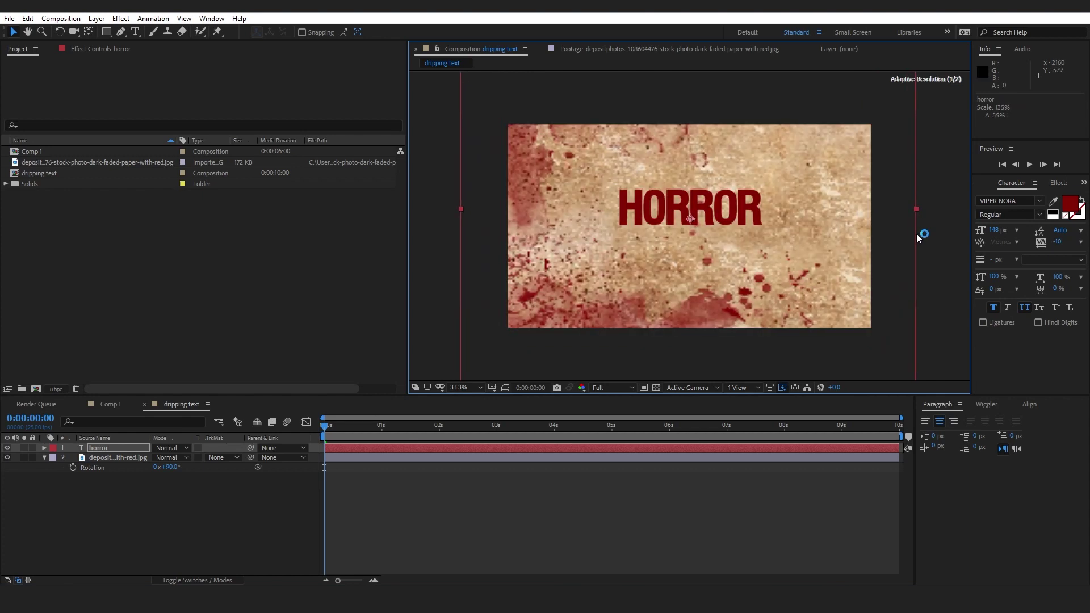
{"action": "mouse_move", "coordinate": [752, 209]}
{"action": "left_mouse_down"}
{"action": "mouse_move", "coordinate": [764, 208]}
{"action": "mouse_move", "coordinate": [750, 206]}
{"action": "left_mouse_up"}
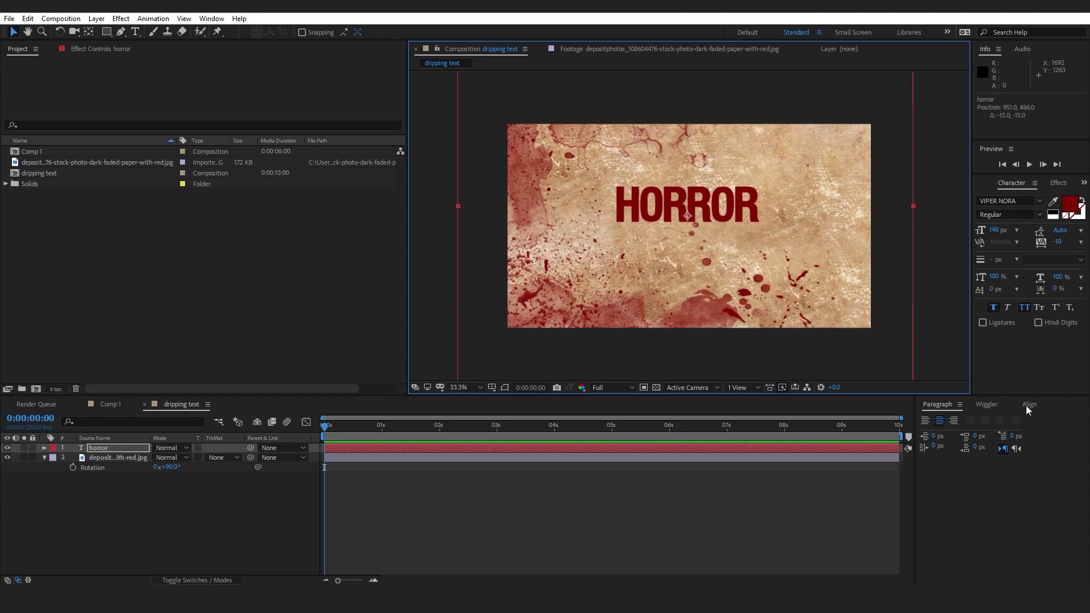
{"action": "left_click", "coordinate": [1027, 406]}
{"action": "left_click", "coordinate": [946, 435]}
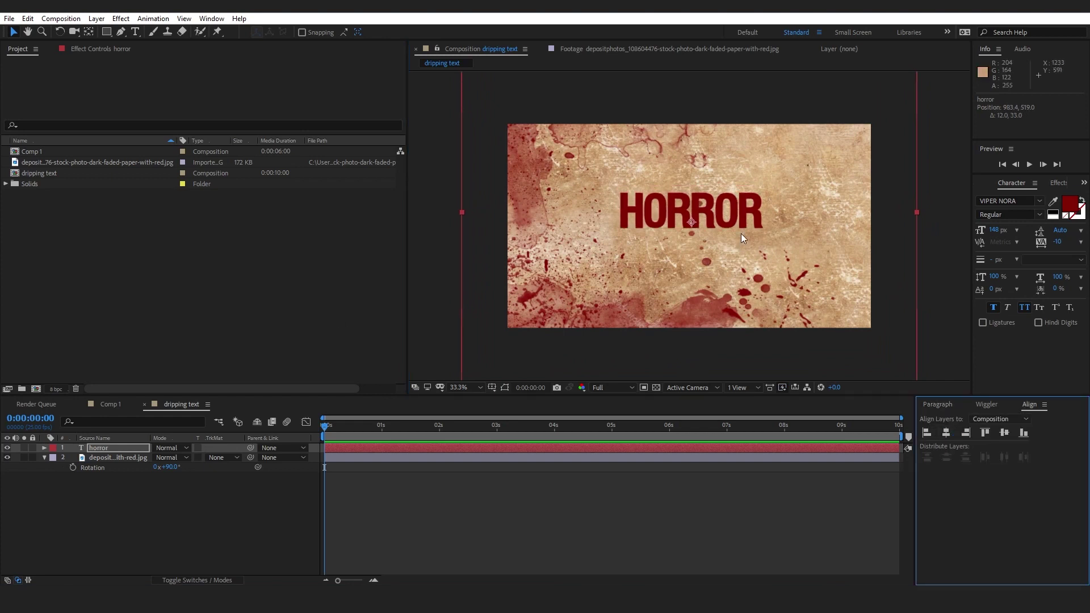
Step: Pick a dark red fill colour for the whole HORROR text
{"action": "double_click", "coordinate": [724, 212]}
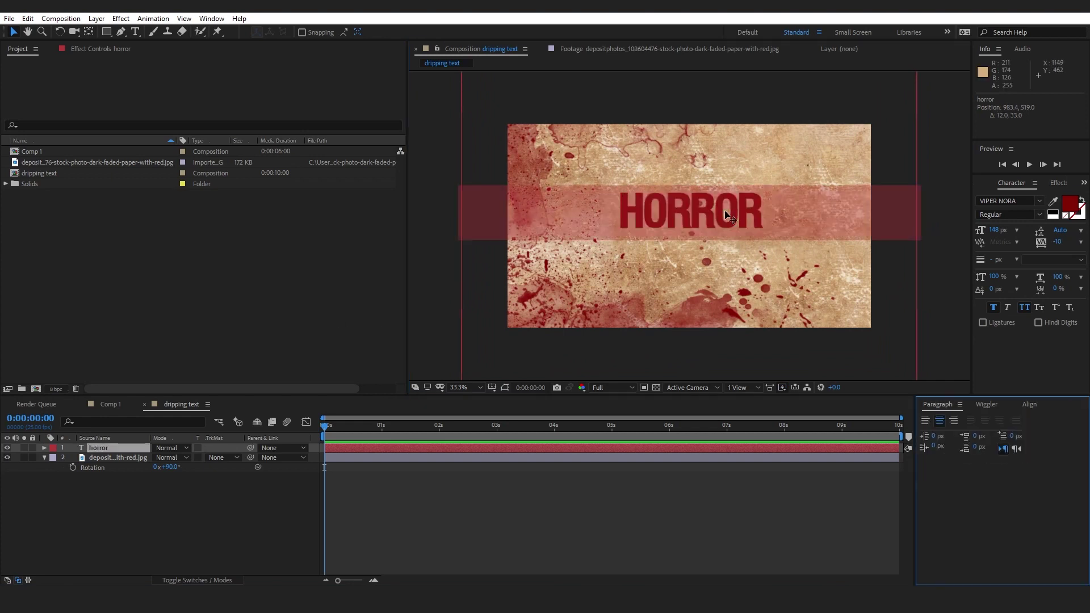
{"action": "left_click", "coordinate": [1067, 206]}
{"action": "left_click_drag", "start_coordinate": [798, 262], "coordinate": [745, 290]}
{"action": "left_click", "coordinate": [410, 303]}
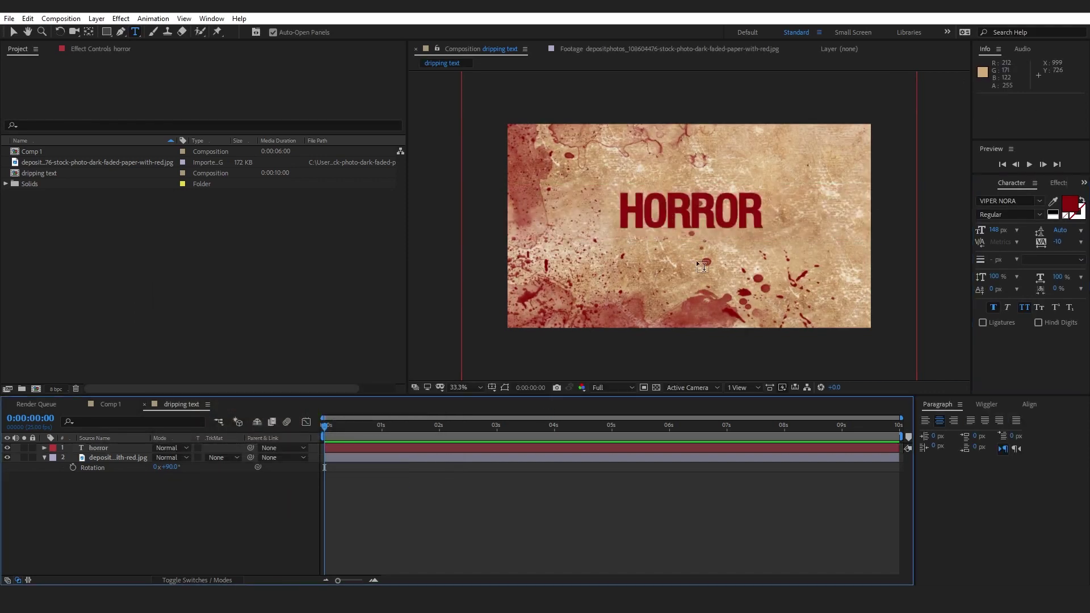
Step: Rename the horror text layer as "text 1"
{"action": "left_click", "coordinate": [98, 448]}
{"action": "right_click", "coordinate": [98, 448]}
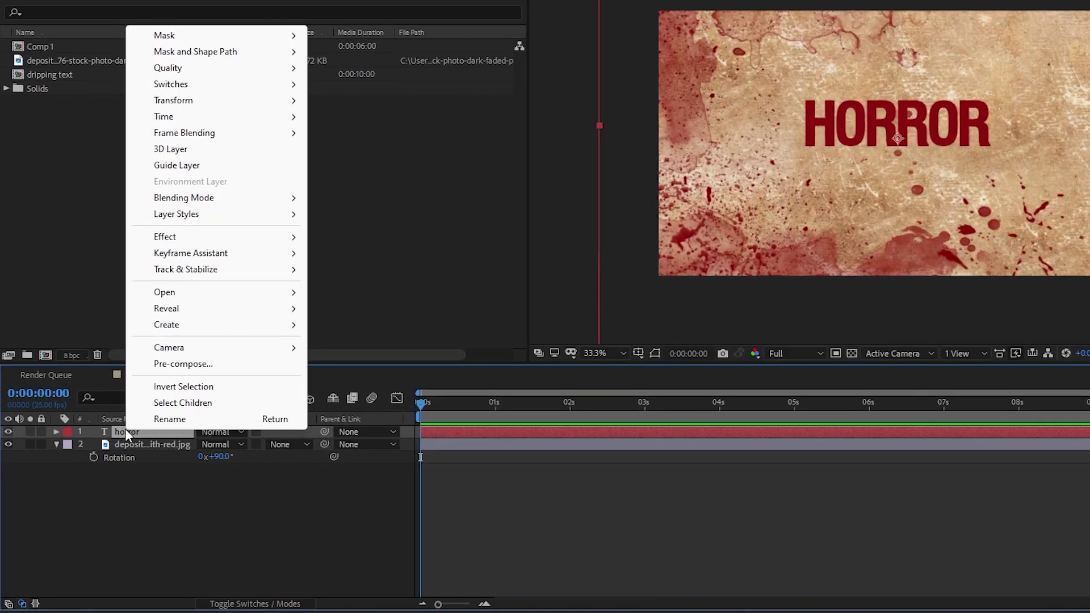
{"action": "left_click", "coordinate": [165, 419]}
{"action": "type", "text": "text"}
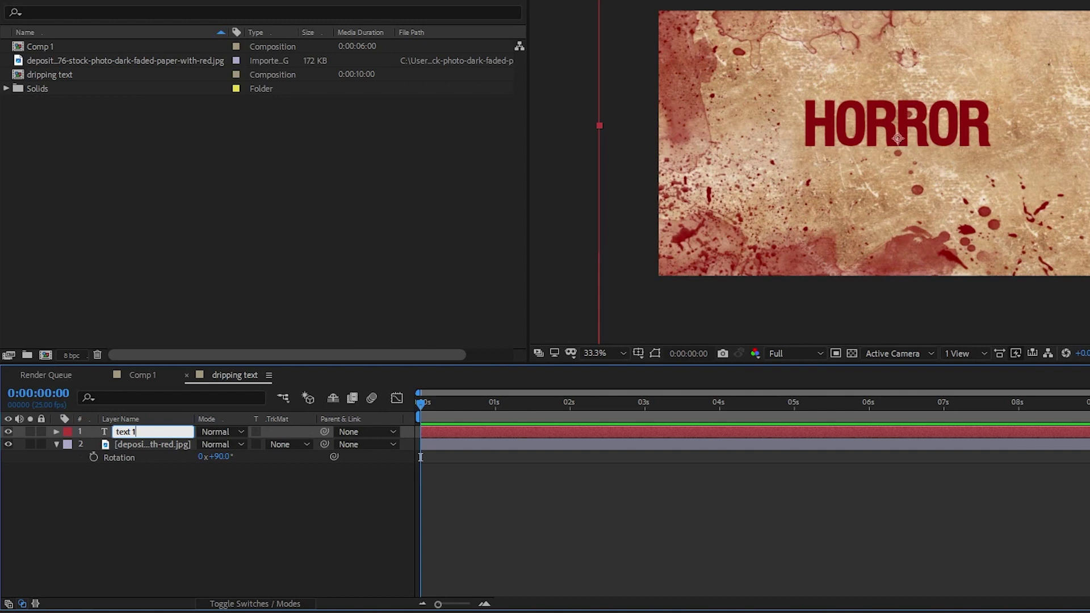
{"action": "type", "text": " 1"}
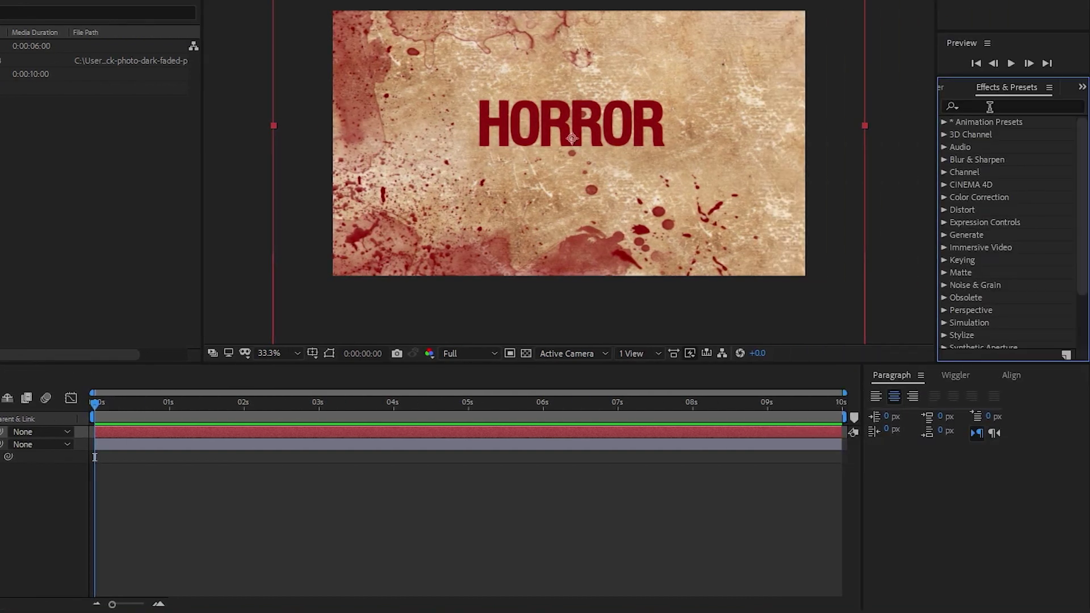
Step: Search the effects for "edge" and apply Roughen Edges to the text 1 layer
{"action": "left_click", "coordinate": [989, 107]}
{"action": "type", "text": "edge"}
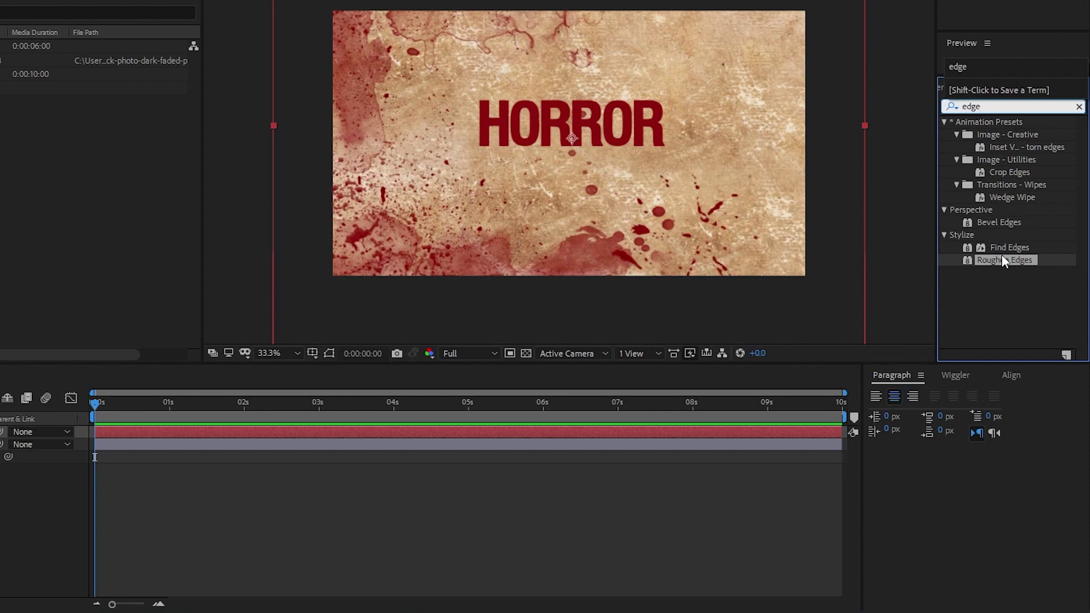
{"action": "left_click_drag", "start_coordinate": [1009, 260], "coordinate": [191, 302]}
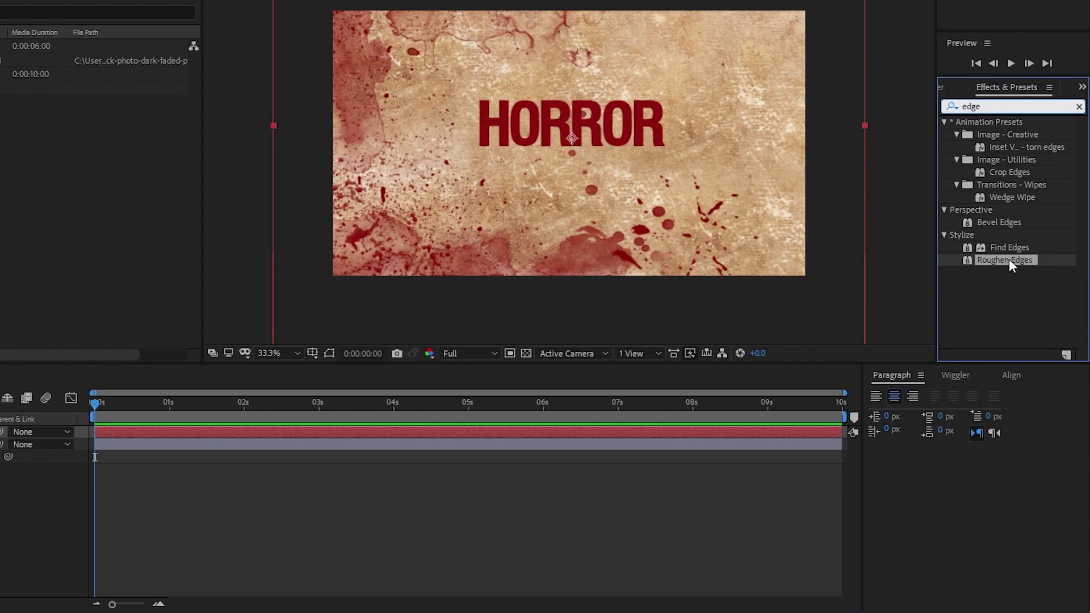
{"action": "left_click_drag", "start_coordinate": [270, 320], "coordinate": [0, 437]}
{"action": "key", "text": "v"}
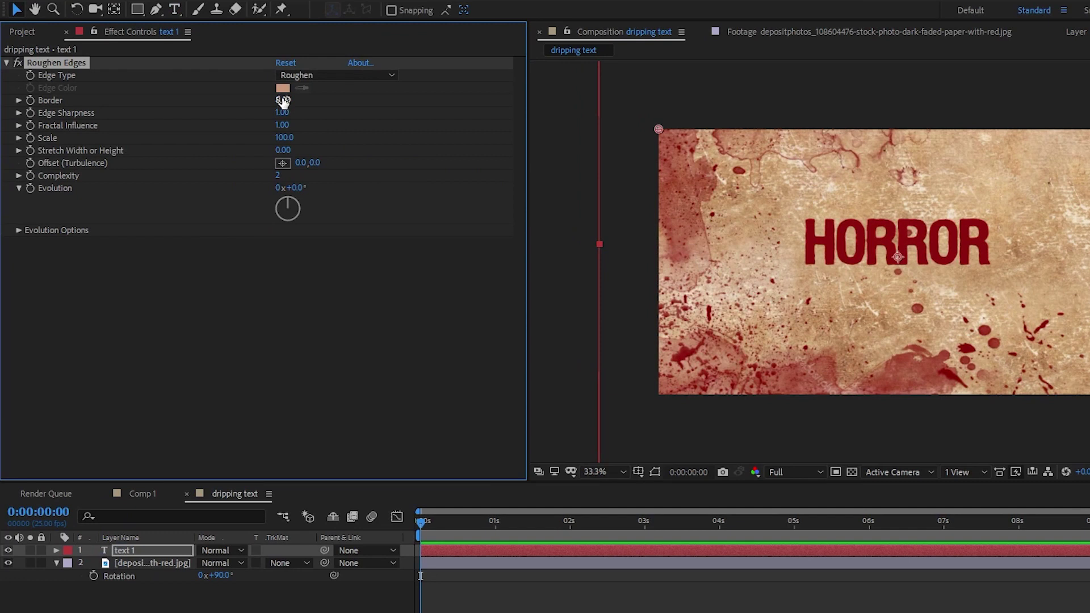
Step: Set the Roughen Edges Border to 15, Edge Sharpness to 10 and Scale to 60
{"action": "type", "text": "15"}
{"action": "key", "text": "Return"}
{"action": "left_click", "coordinate": [282, 113]}
{"action": "type", "text": "10"}
{"action": "key", "text": "Return"}
{"action": "left_click", "coordinate": [285, 138]}
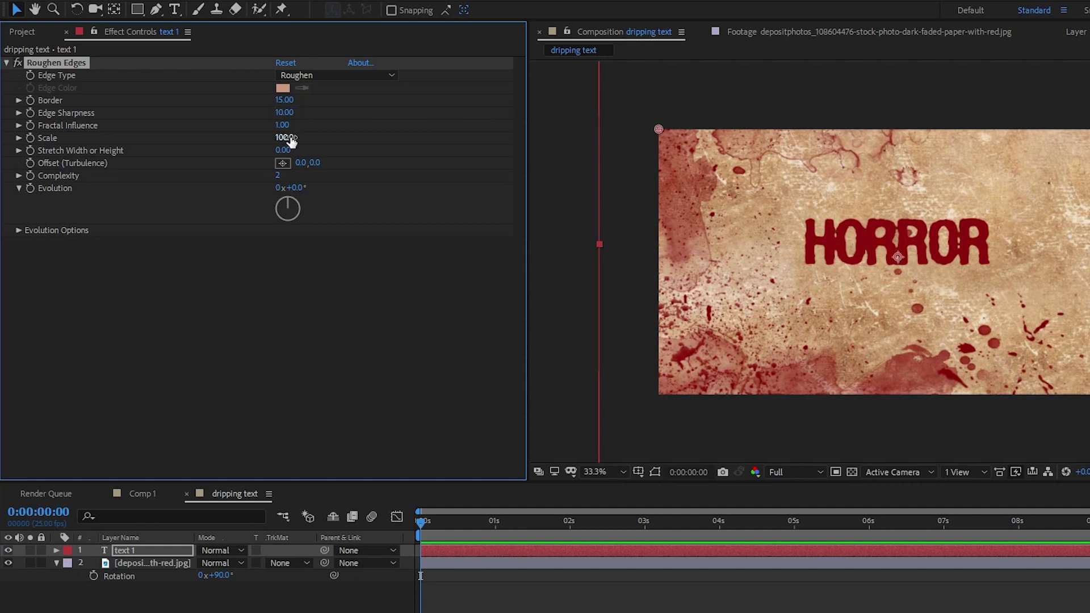
{"action": "type", "text": "60"}
{"action": "key", "text": "Return"}
{"action": "left_click", "coordinate": [874, 226]}
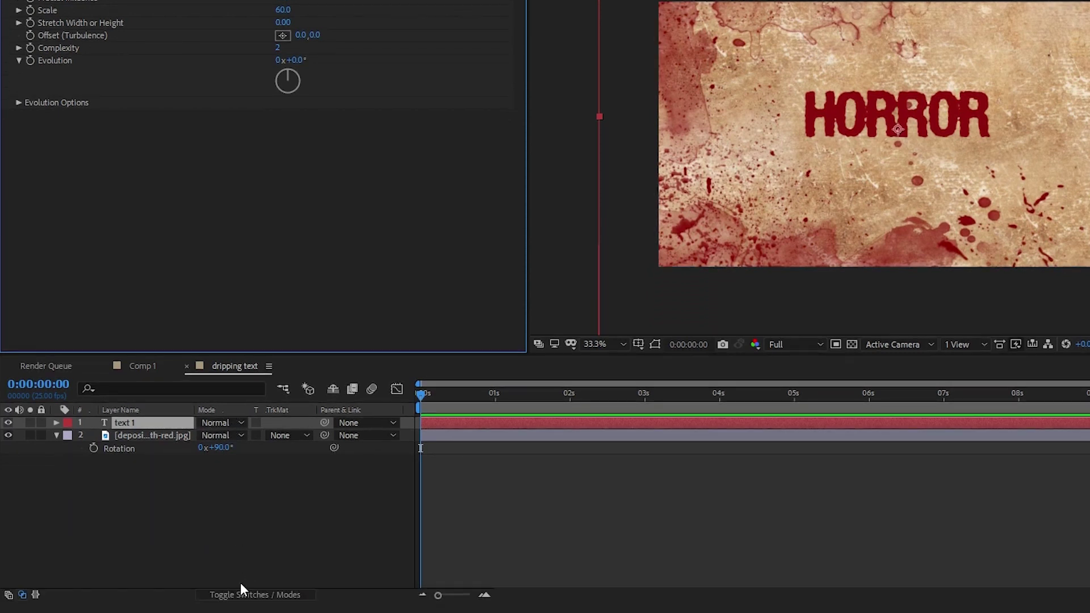
Step: Set the blending mode of the text 1 layer to Linear Burn
{"action": "left_click", "coordinate": [240, 588]}
{"action": "left_click", "coordinate": [240, 588]}
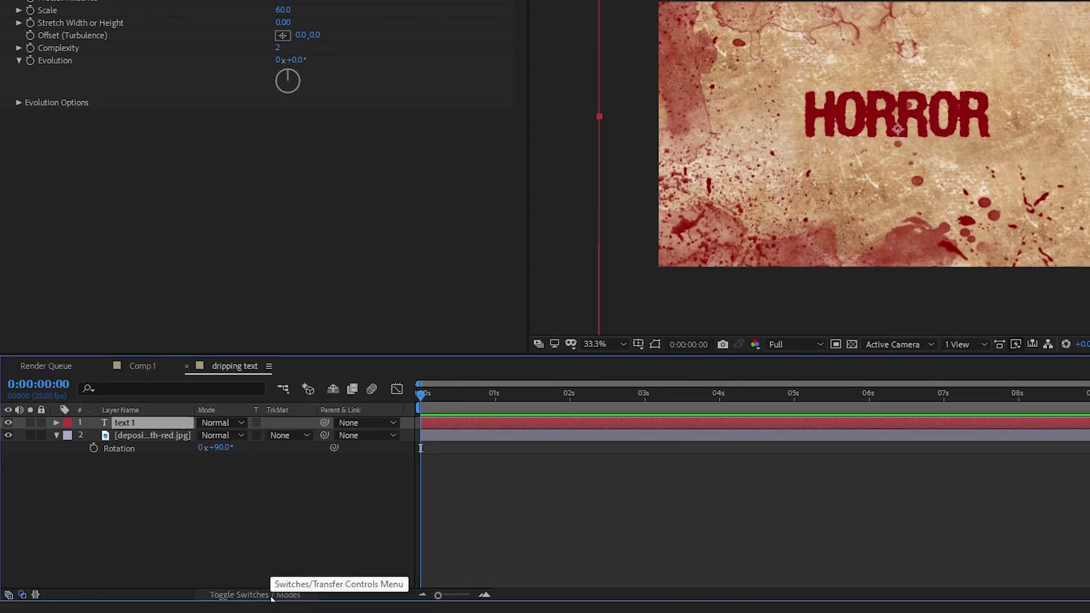
{"action": "left_click", "coordinate": [235, 424]}
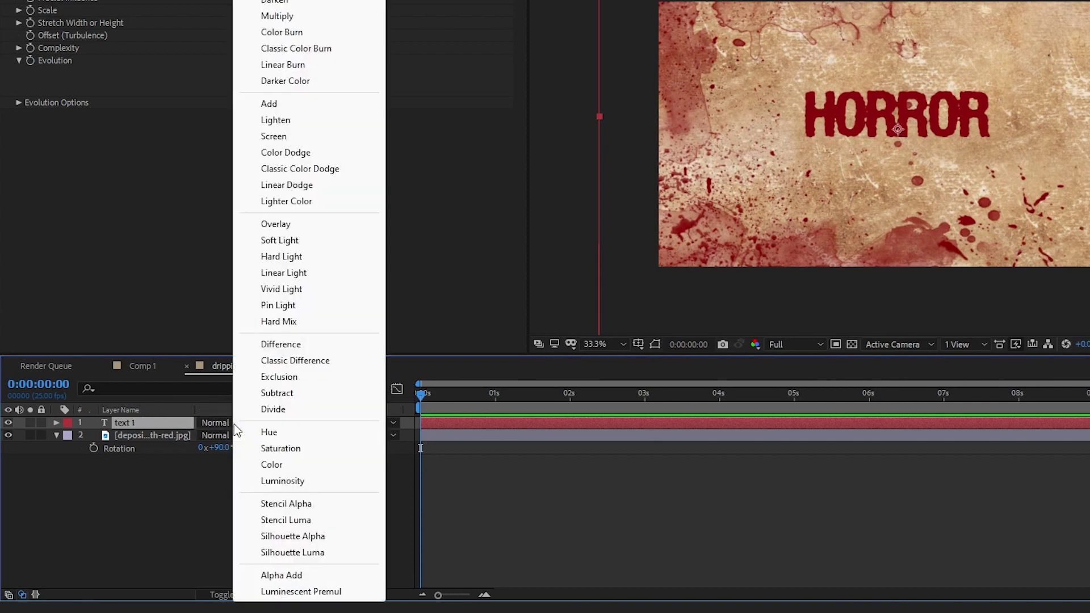
{"action": "left_click", "coordinate": [286, 66]}
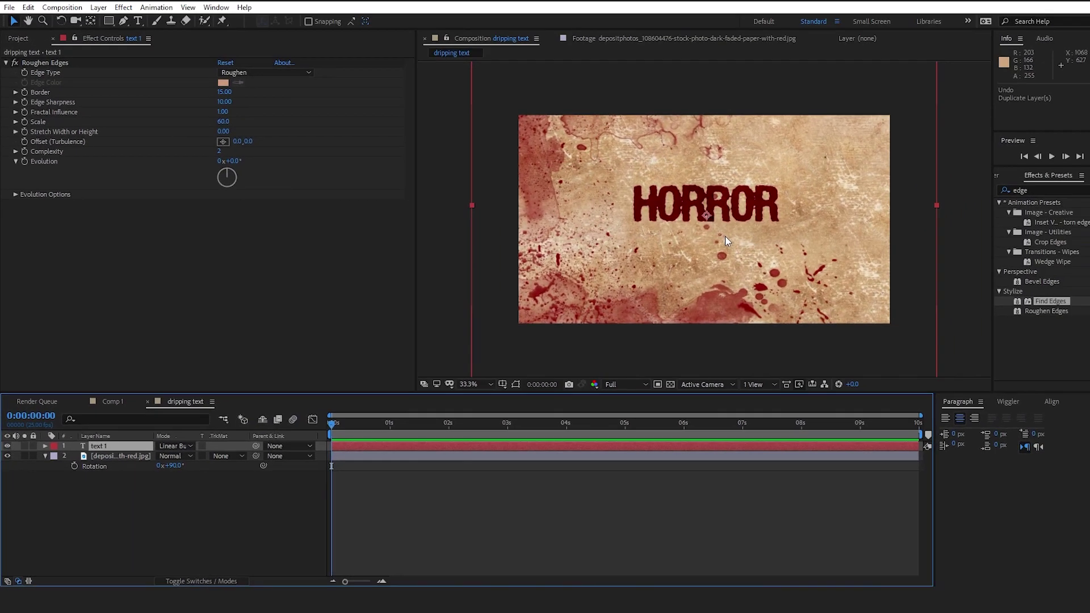
{"action": "left_click", "coordinate": [164, 553]}
Step: Duplicate the text 1 layer
{"action": "left_click", "coordinate": [122, 447]}
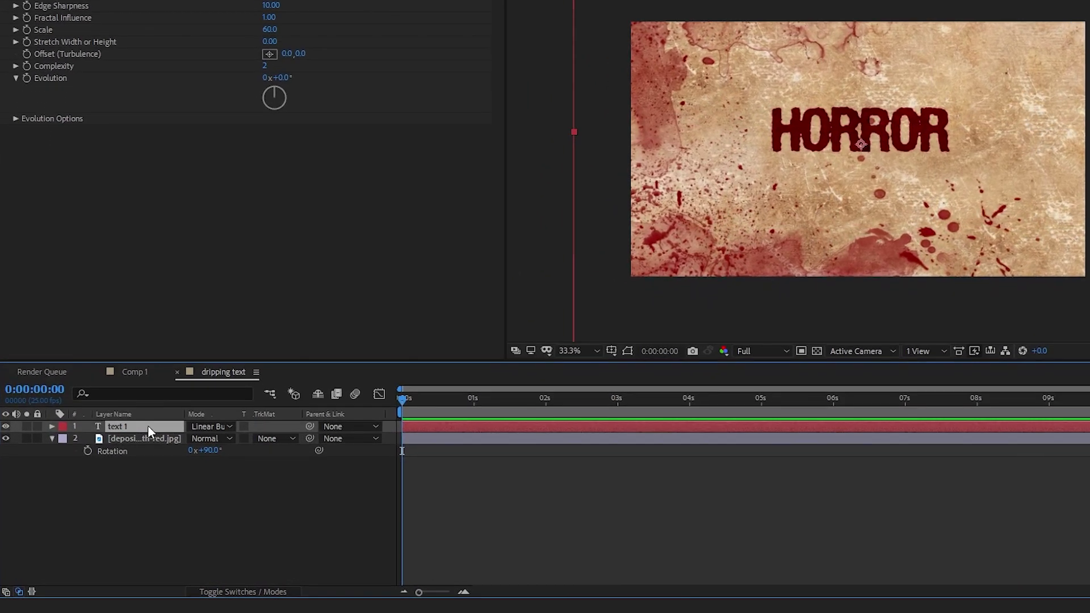
{"action": "key", "text": "ctrl+d"}
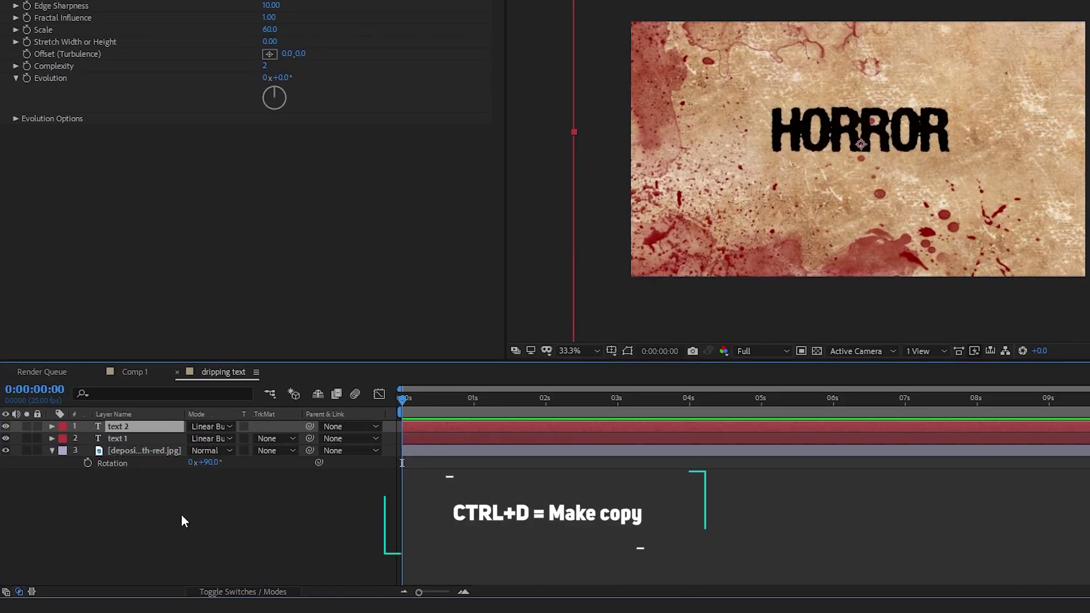
{"action": "left_click", "coordinate": [182, 516]}
Step: Apply the Find Edges effect to the text 1 layer and set its Blend With Original to 8%
{"action": "left_click", "coordinate": [125, 437]}
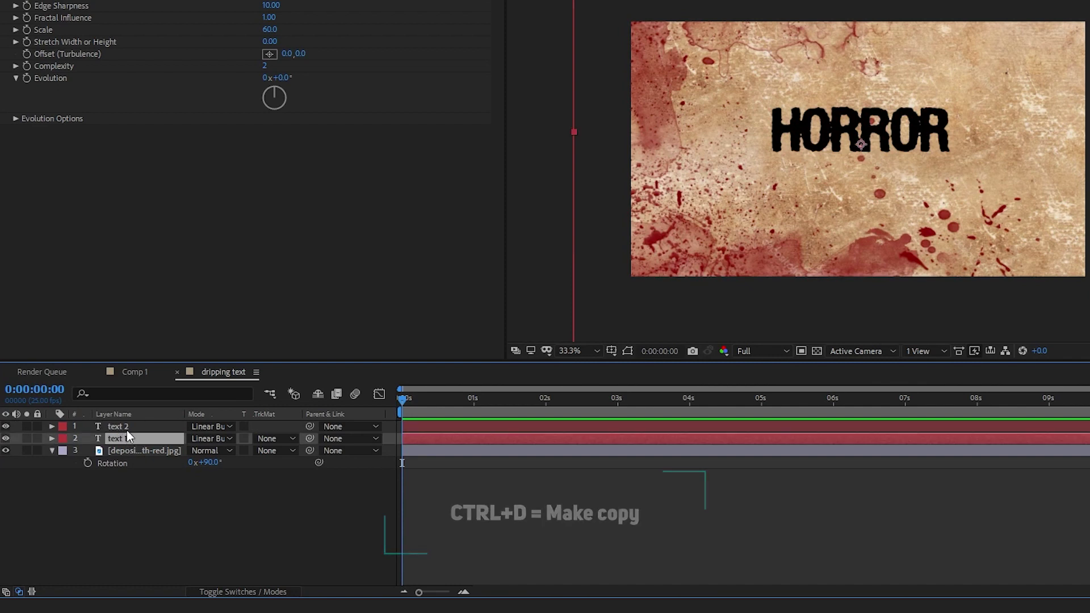
{"action": "left_click", "coordinate": [128, 429], "text": "shift"}
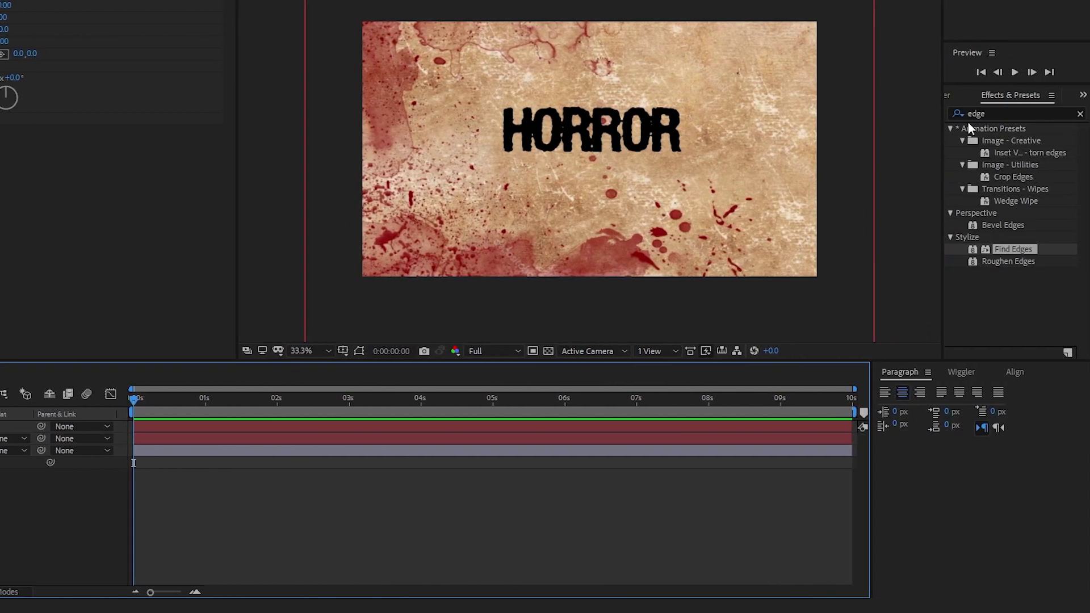
{"action": "left_click_drag", "start_coordinate": [1016, 247], "coordinate": [132, 442]}
{"action": "key", "text": "Return"}
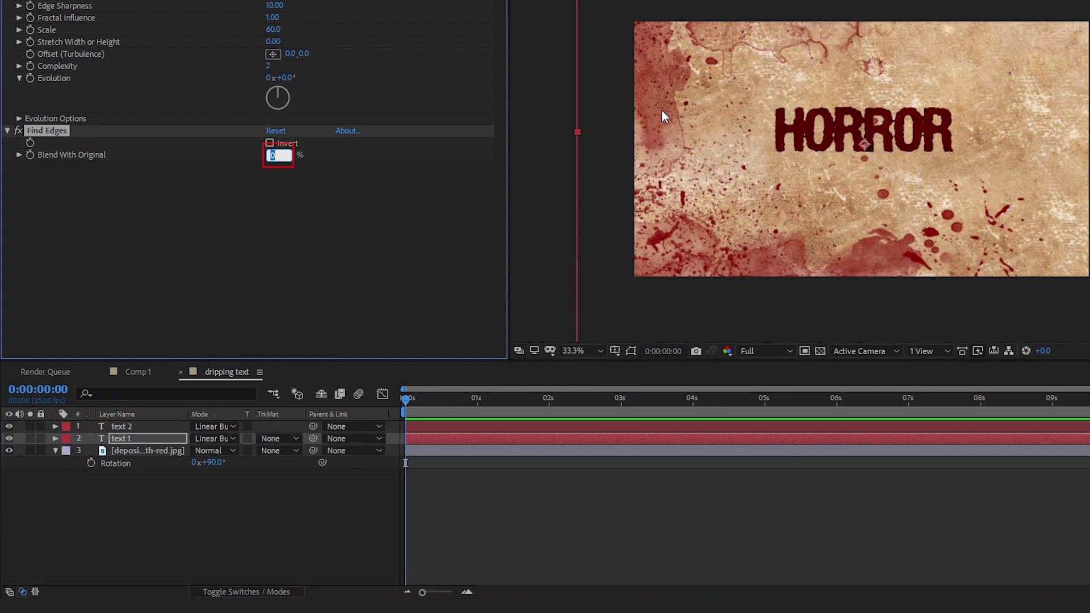
{"action": "type", "text": "8"}
{"action": "key", "text": "Return"}
Step: Scale the text 1 layer to 158% and change its fill color to a dark blue with a hue of about 237°
{"action": "key", "text": "s"}
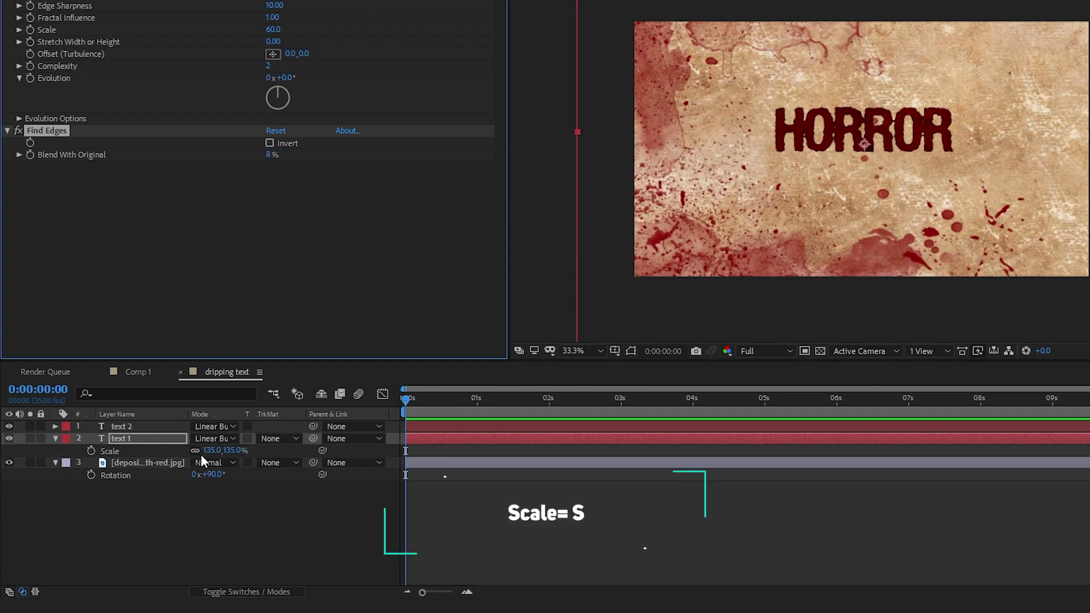
{"action": "left_click_drag", "start_coordinate": [214, 450], "coordinate": [236, 459]}
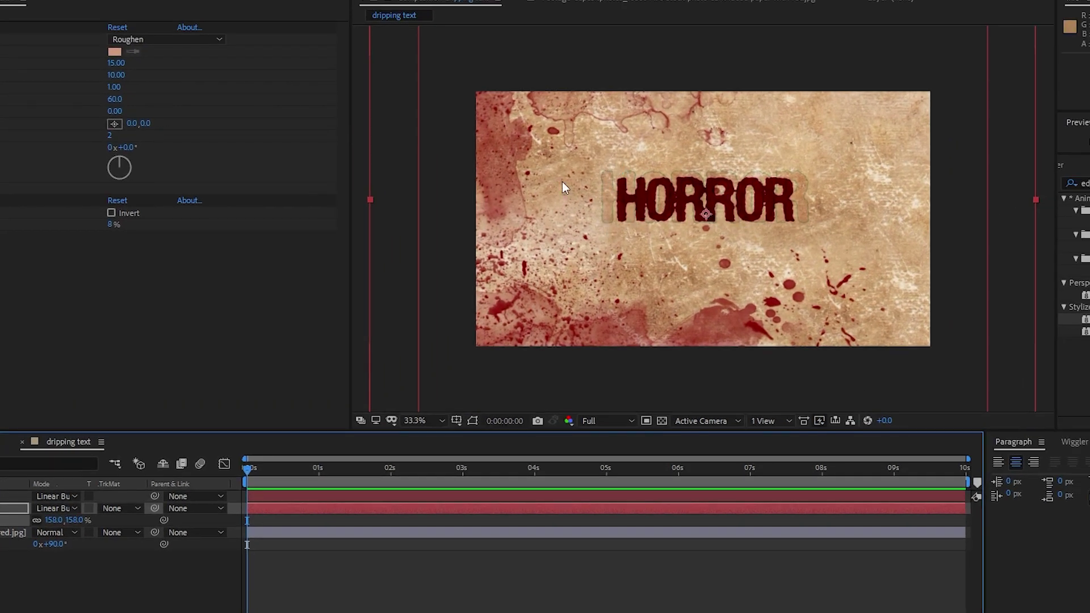
{"action": "double_click", "coordinate": [94, 458]}
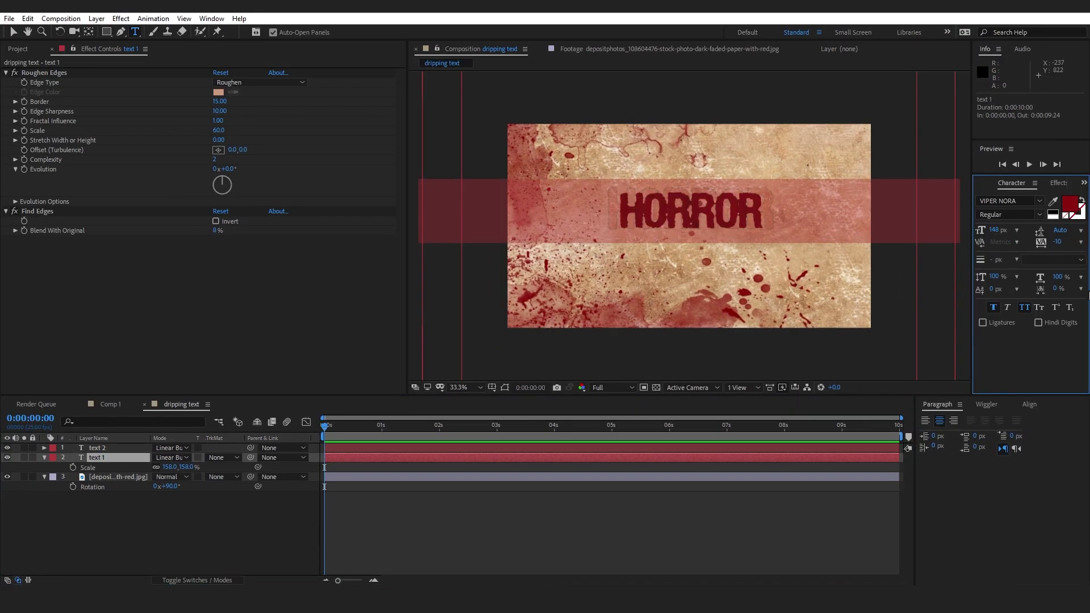
{"action": "left_click", "coordinate": [1070, 203]}
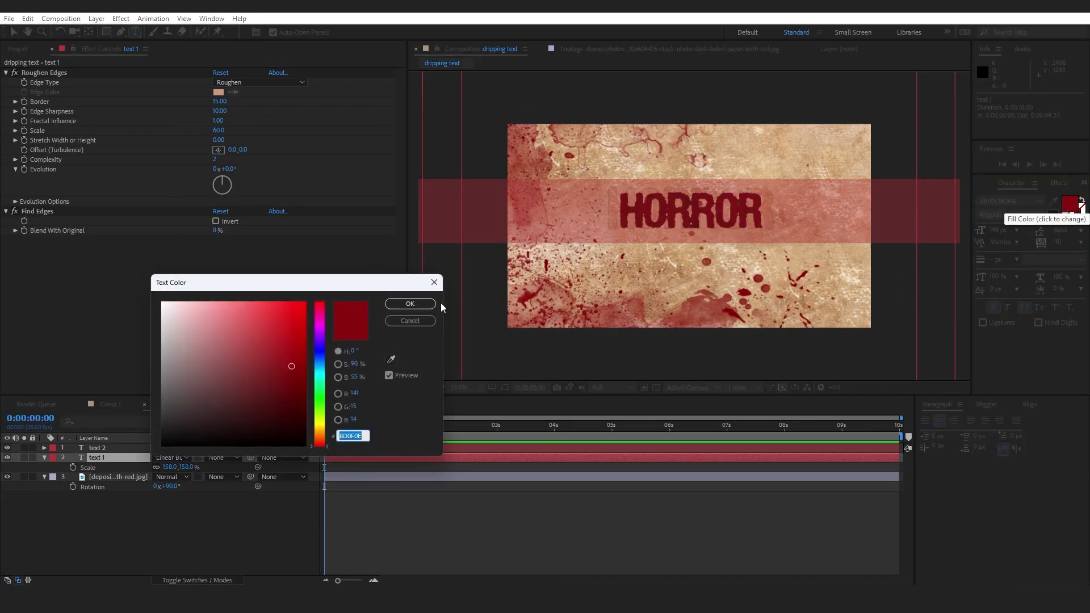
{"action": "left_click", "coordinate": [316, 357]}
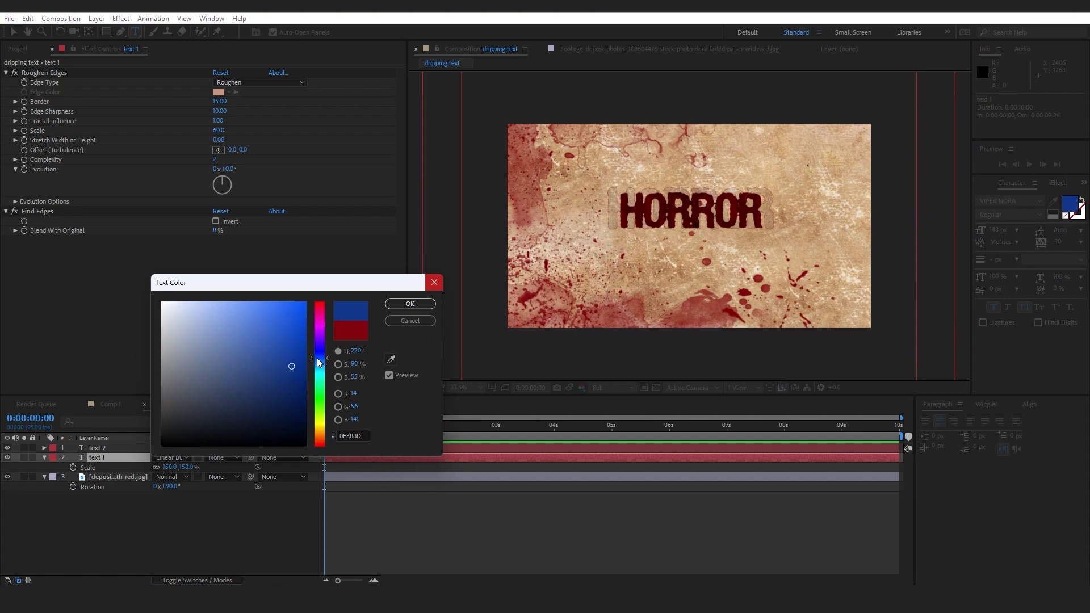
{"action": "left_click_drag", "start_coordinate": [317, 357], "coordinate": [319, 360]}
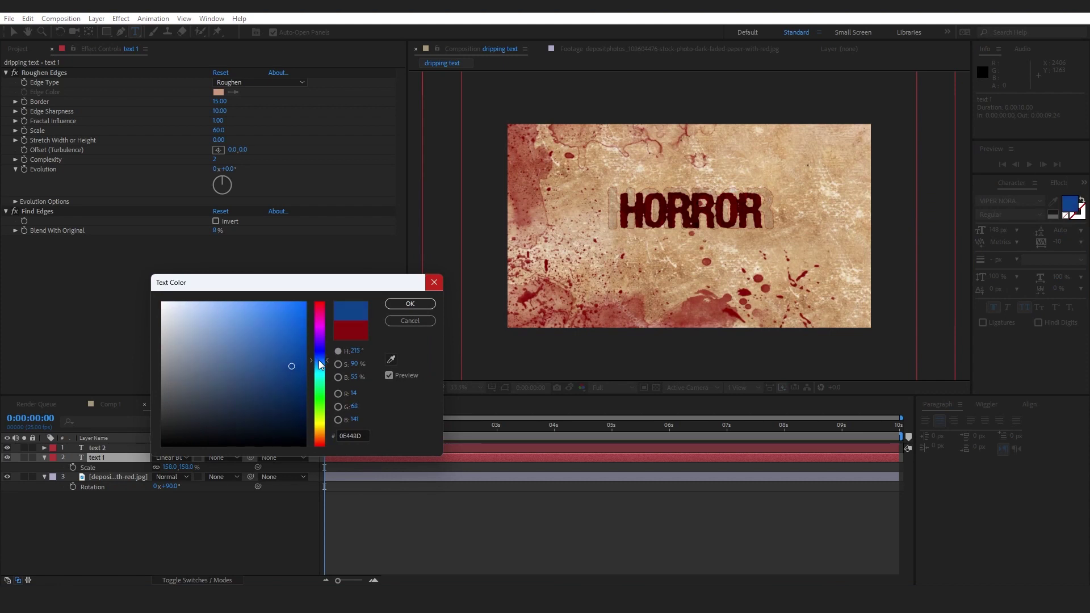
{"action": "left_click_drag", "start_coordinate": [318, 360], "coordinate": [318, 351]}
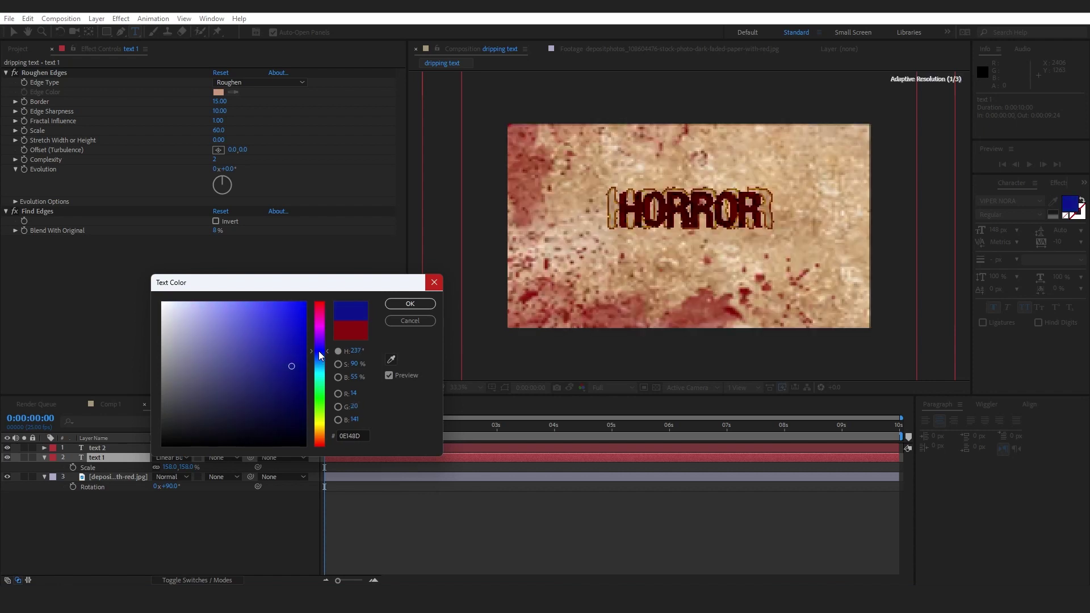
{"action": "left_click", "coordinate": [410, 304]}
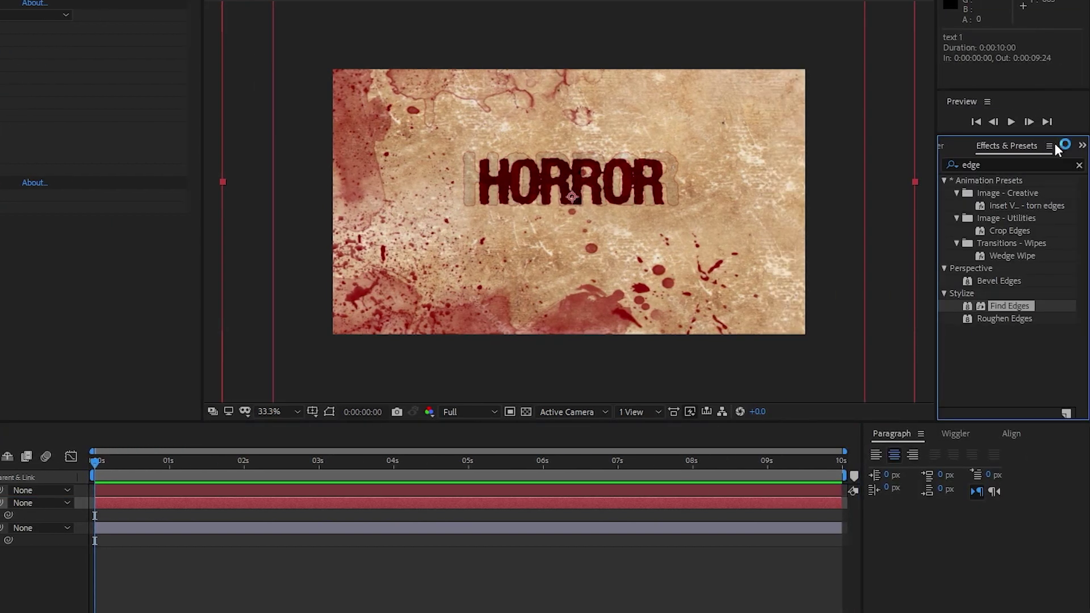
Step: Search the effects for "displace" and apply Turbulent Displace to the text 1 layer
{"action": "left_click", "coordinate": [1014, 170]}
{"action": "type", "text": "displace"}
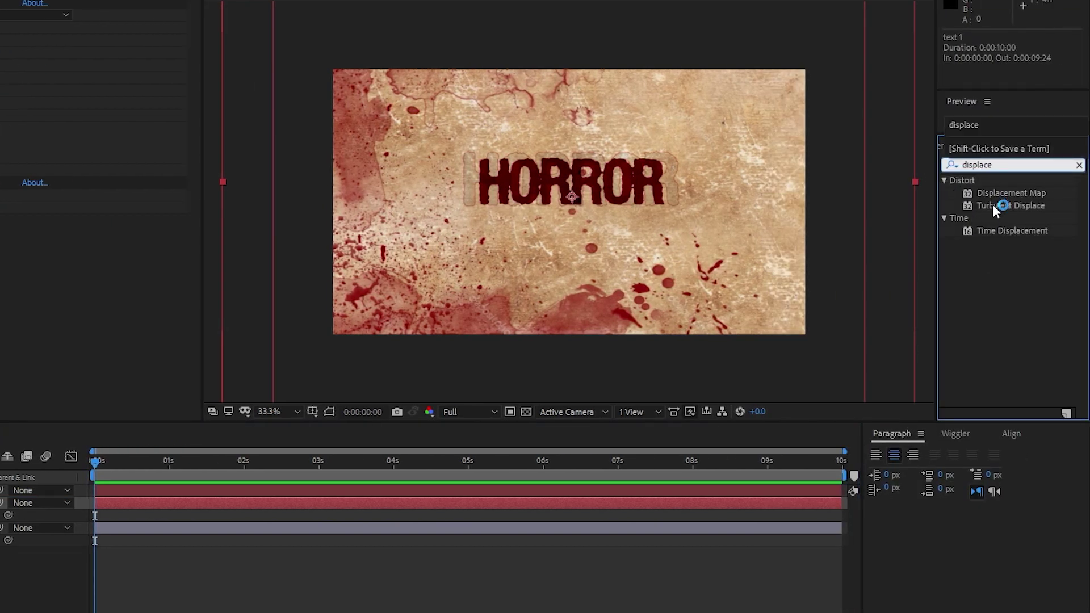
{"action": "left_click_drag", "start_coordinate": [1008, 206], "coordinate": [0, 502]}
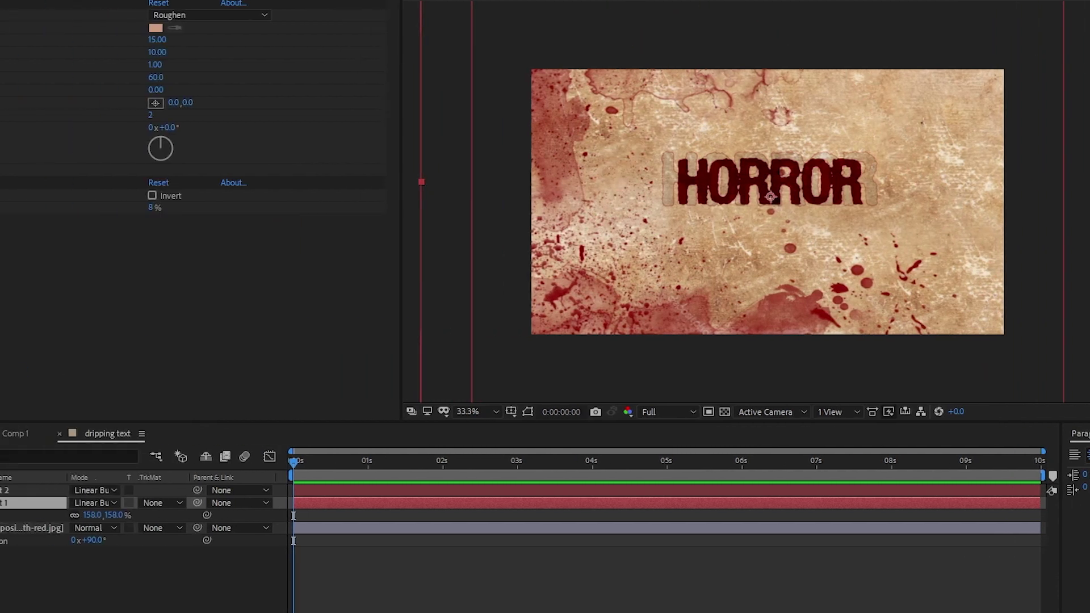
{"action": "left_click_drag", "start_coordinate": [115, 502], "coordinate": [122, 502]}
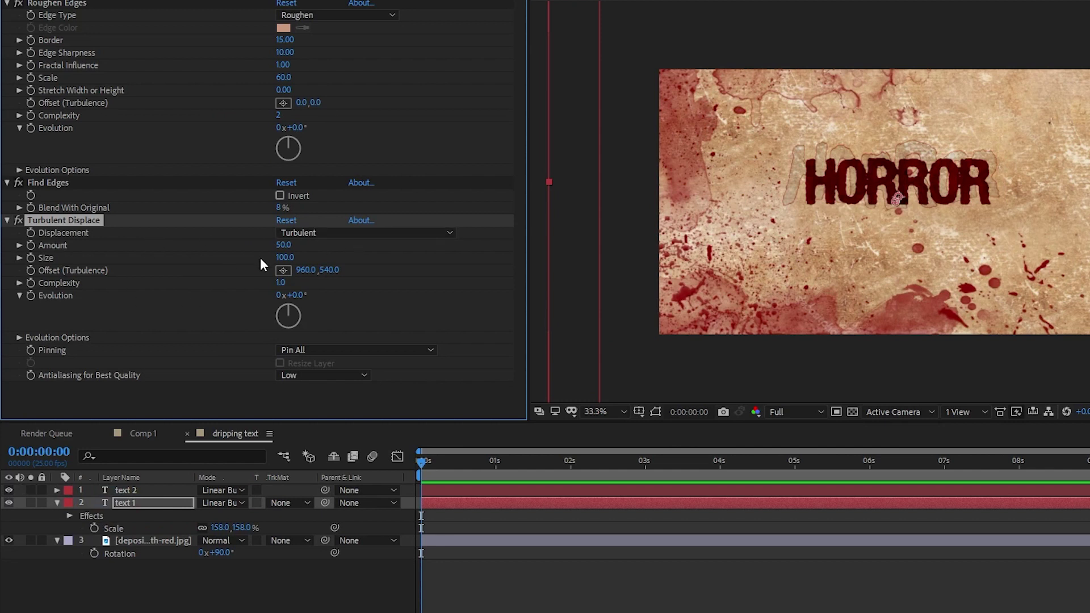
Step: Set the Turbulent Displace Amount to 40, Size to 30 and Complexity to 3
{"action": "type", "text": "40"}
{"action": "key", "text": "Return"}
{"action": "left_click", "coordinate": [284, 257]}
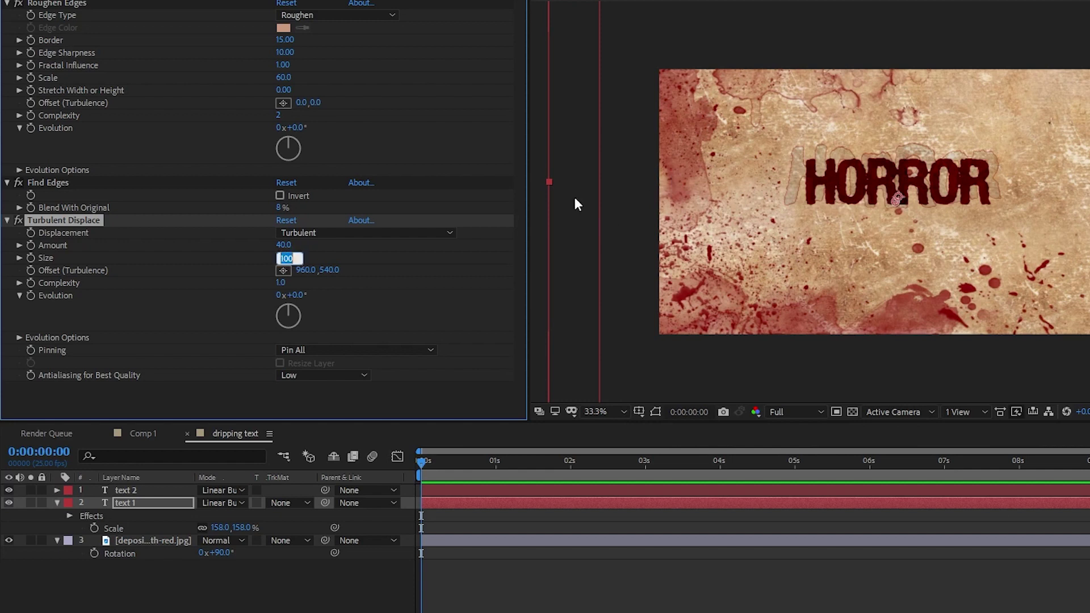
{"action": "type", "text": "30"}
{"action": "key", "text": "Return"}
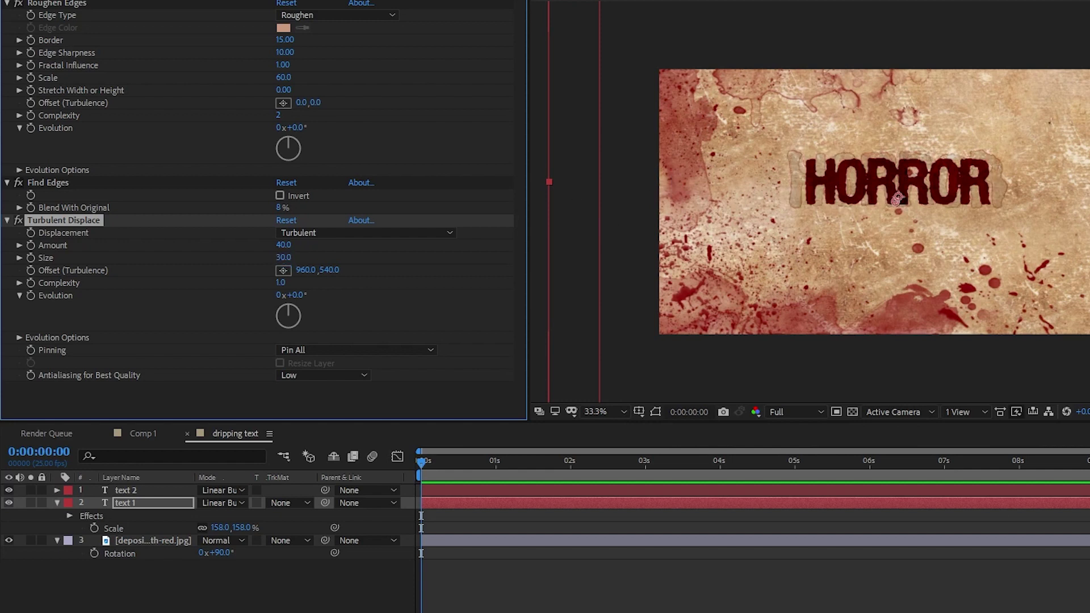
{"action": "left_click", "coordinate": [282, 284]}
{"action": "type", "text": "3"}
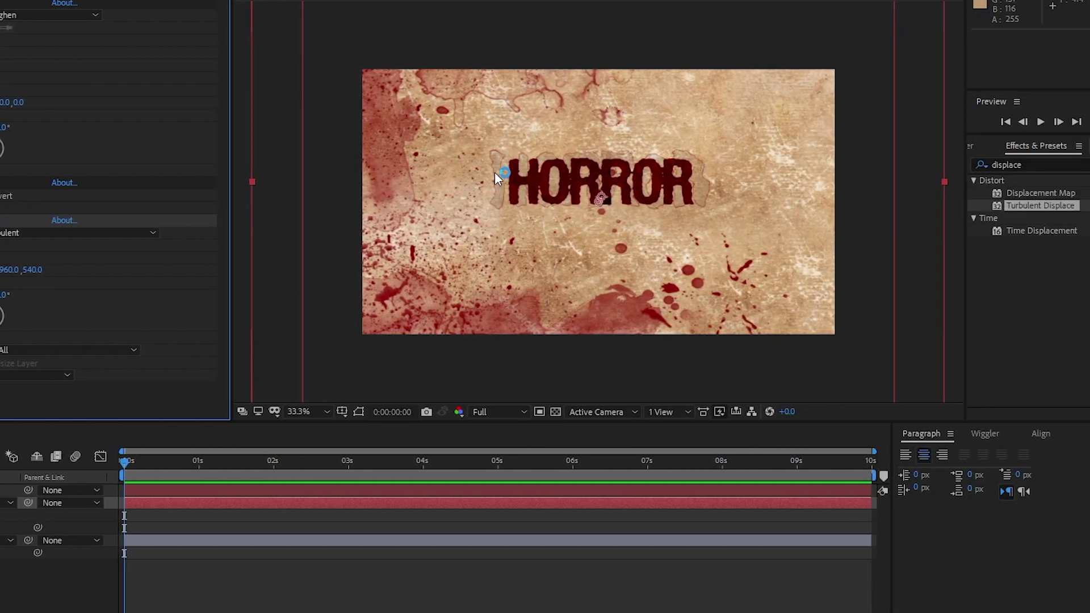
Step: Search the effects for "cc sme" and apply CC Smear to the text 2 layer
{"action": "left_click", "coordinate": [0, 490]}
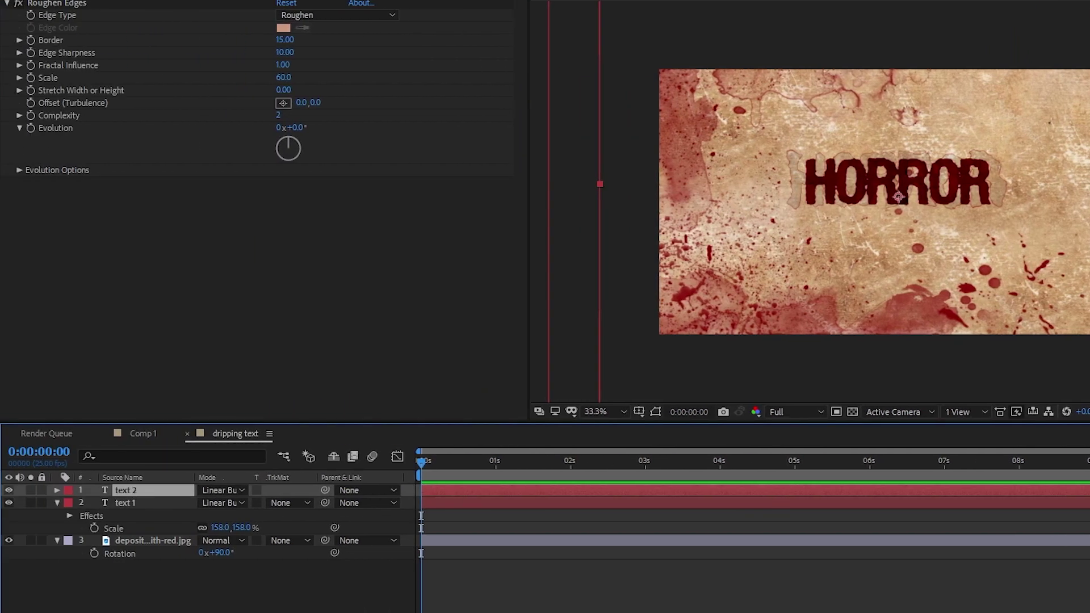
{"action": "left_click", "coordinate": [1089, 164]}
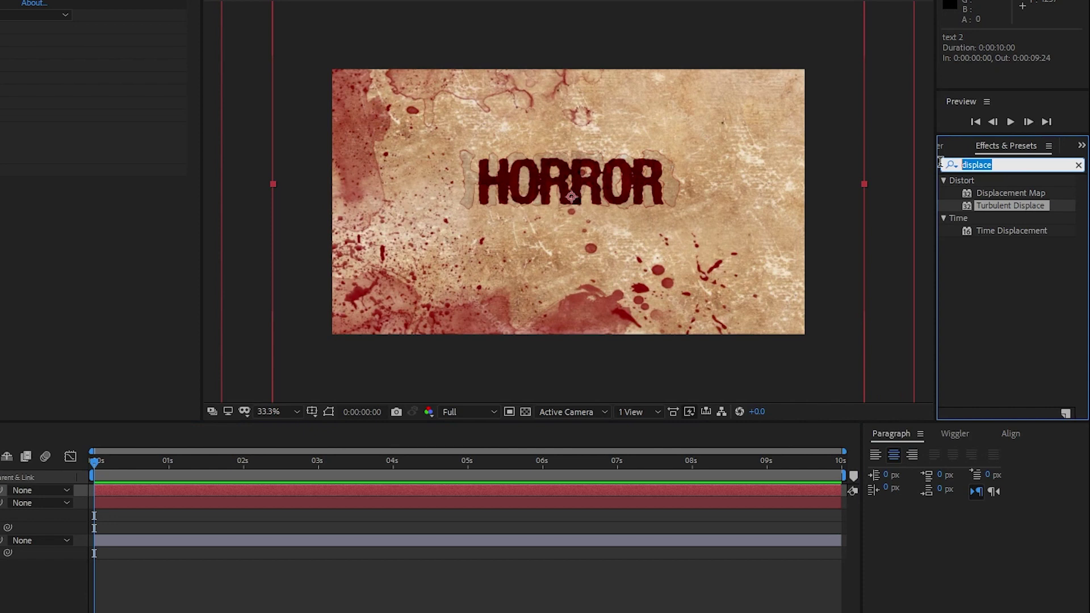
{"action": "type", "text": "cc sme"}
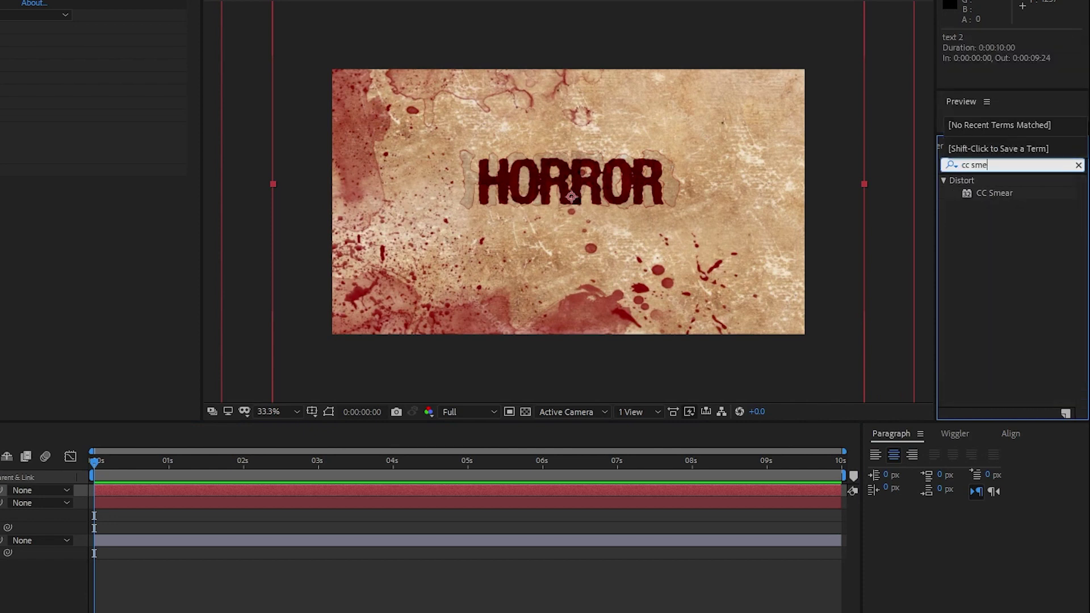
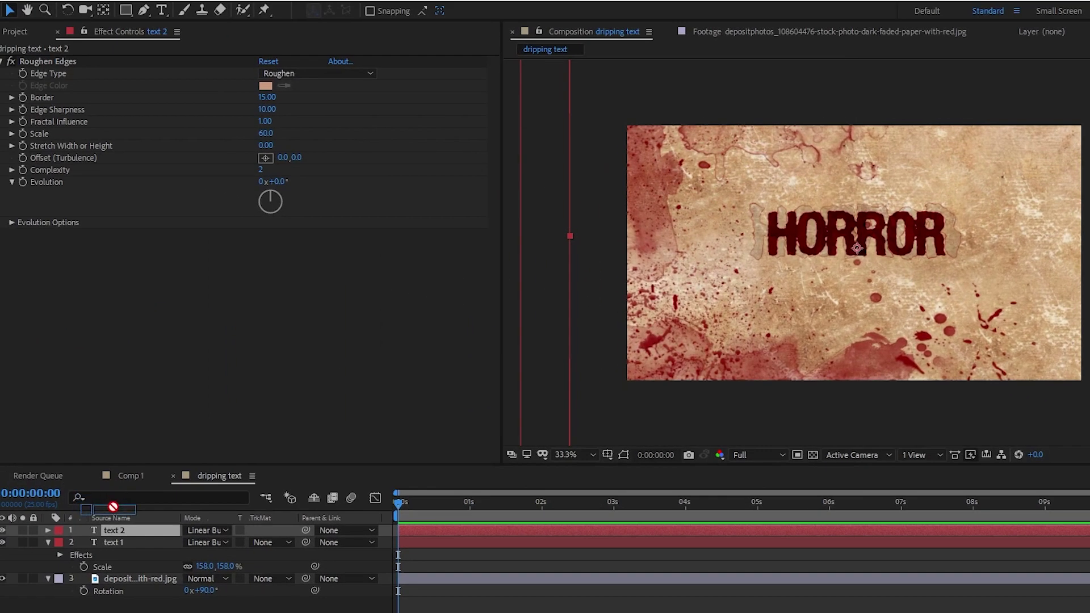
{"action": "left_click_drag", "start_coordinate": [113, 507], "coordinate": [124, 529]}
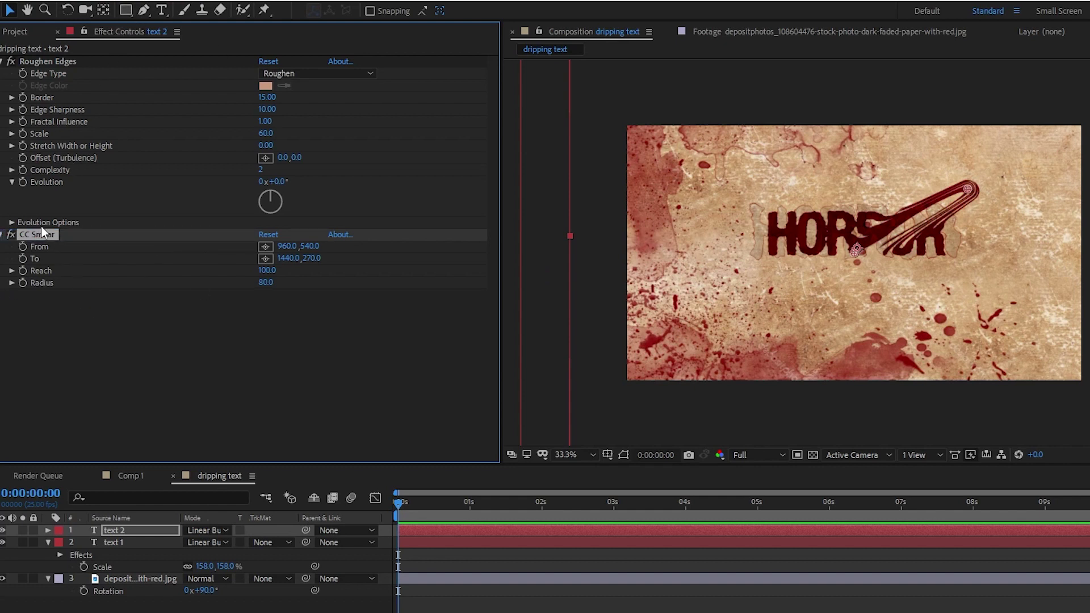
Step: Reorder the effects on text 2 so that CC Smear sits above Roughen Edges
{"action": "left_click_drag", "start_coordinate": [41, 233], "coordinate": [44, 58]}
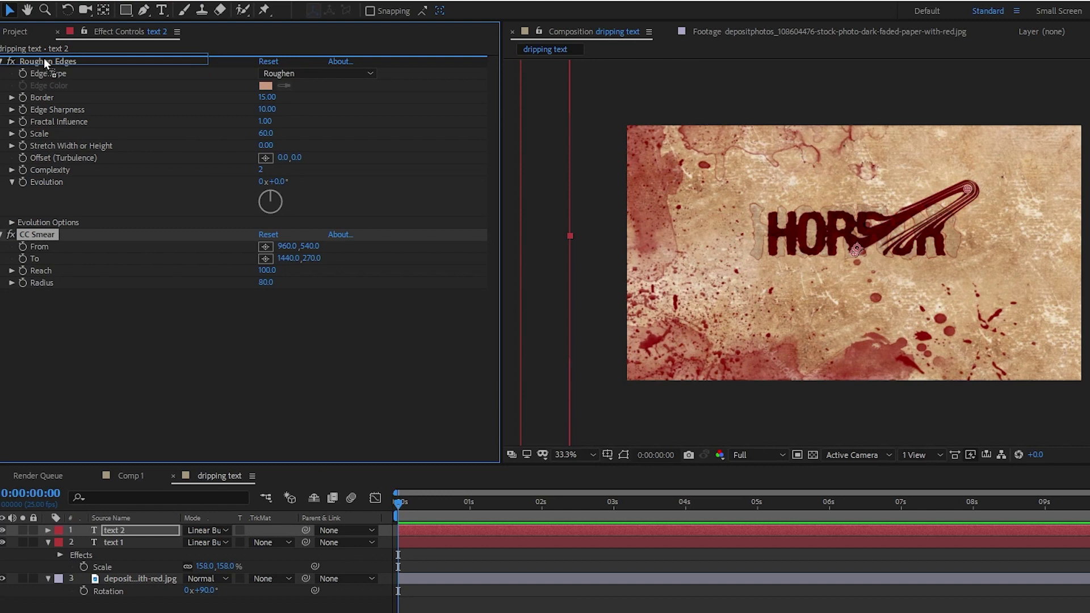
{"action": "left_click_drag", "start_coordinate": [43, 58], "coordinate": [43, 57]}
{"action": "left_click", "coordinate": [233, 370]}
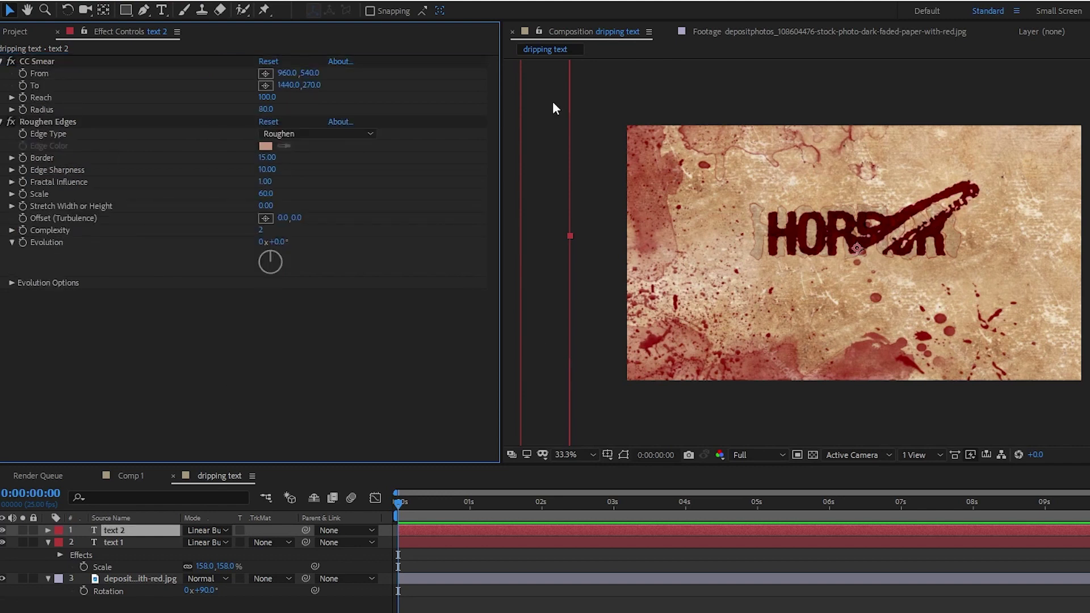
Step: Place the CC Smear From point at the base of the H (615, 540) and the To point below it at the frame's lower edge (615, 1092)
{"action": "left_click", "coordinate": [265, 75]}
{"action": "left_click", "coordinate": [801, 248]}
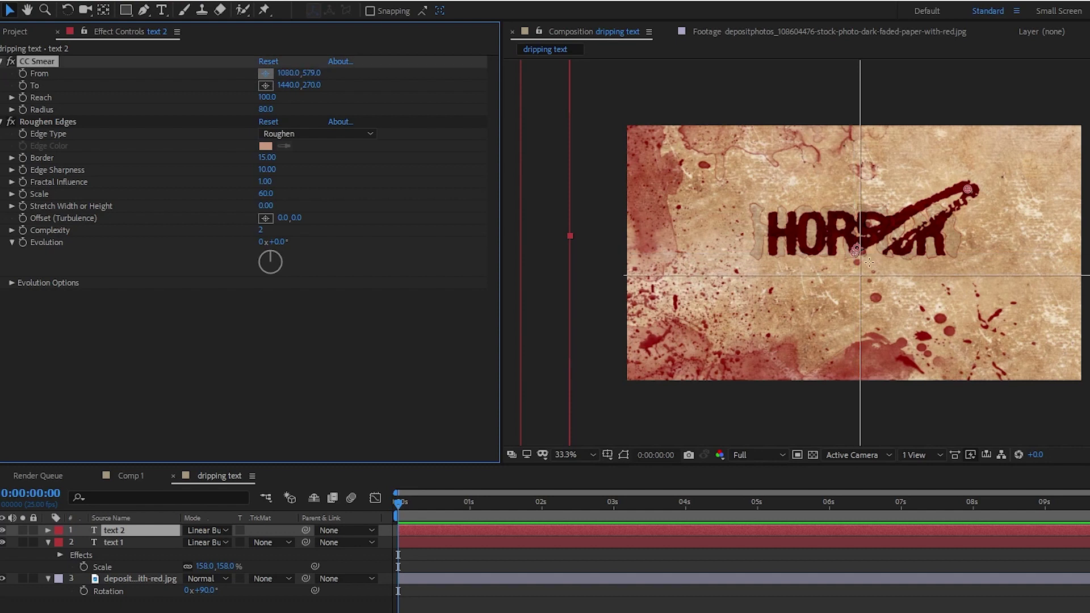
{"action": "mouse_move", "coordinate": [812, 248]}
{"action": "left_mouse_down"}
{"action": "mouse_move", "coordinate": [779, 237]}
{"action": "mouse_move", "coordinate": [772, 253]}
{"action": "left_mouse_up"}
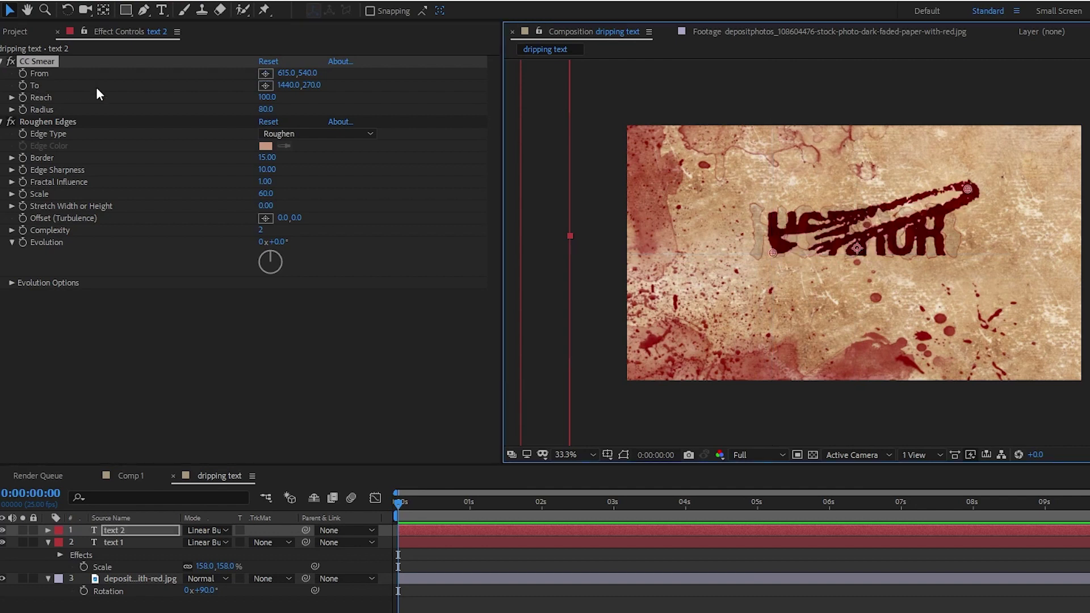
{"action": "left_click", "coordinate": [261, 87]}
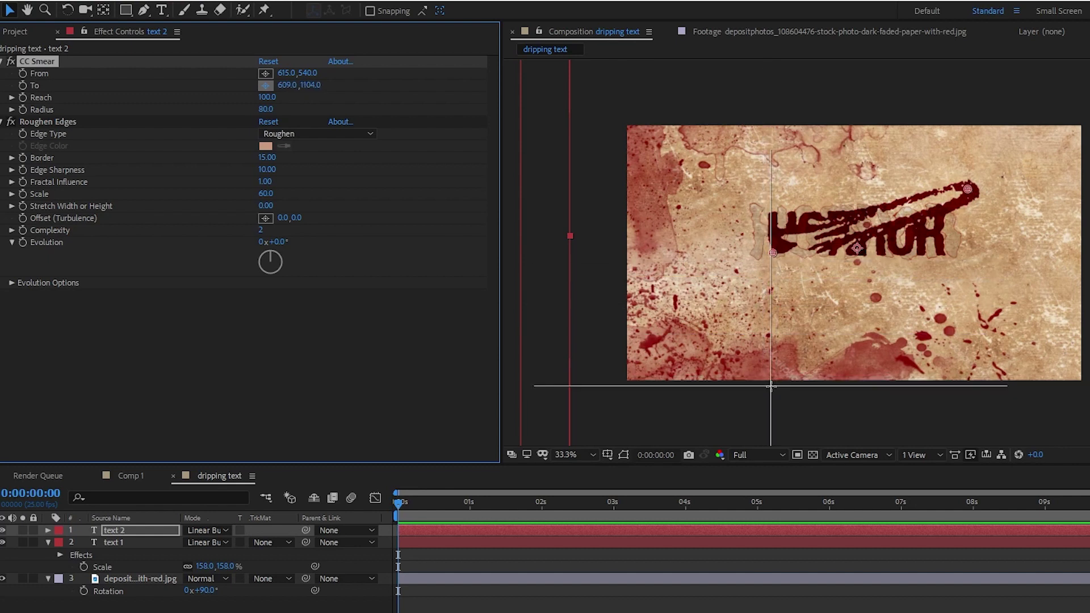
{"action": "left_click", "coordinate": [772, 384]}
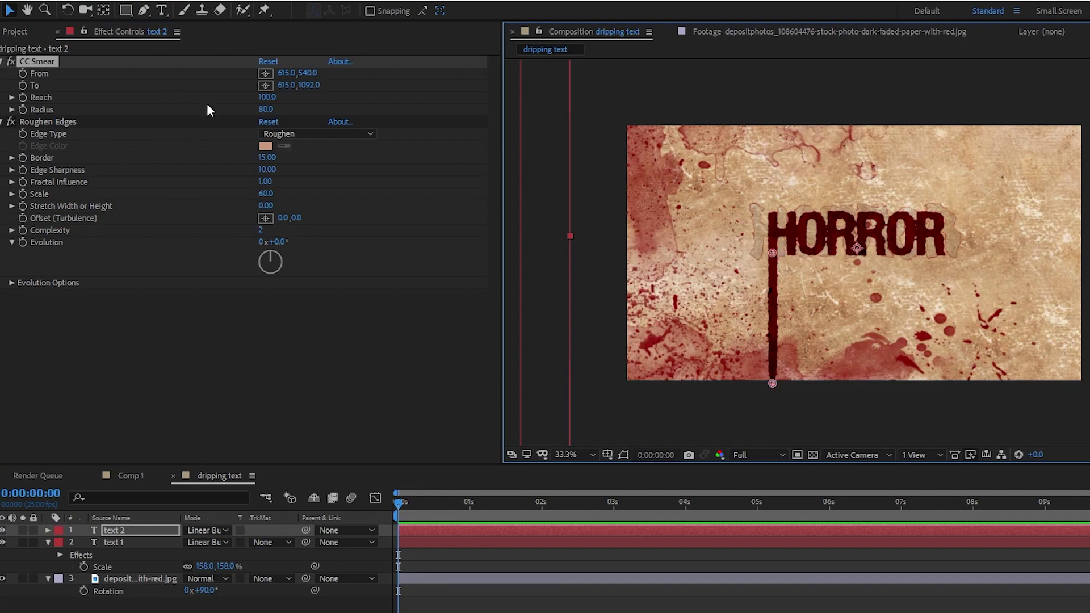
Step: Set the CC Smear Radius to 38
{"action": "left_click_drag", "start_coordinate": [265, 109], "coordinate": [254, 115]}
{"action": "left_click", "coordinate": [264, 109]}
{"action": "type", "text": "38"}
{"action": "key", "text": "Return"}
Step: Keyframe the CC Smear Reach from 0 at the start of the timeline to 220 at 0:00:01:18
{"action": "left_click", "coordinate": [418, 506]}
{"action": "left_click_drag", "start_coordinate": [417, 506], "coordinate": [390, 499]}
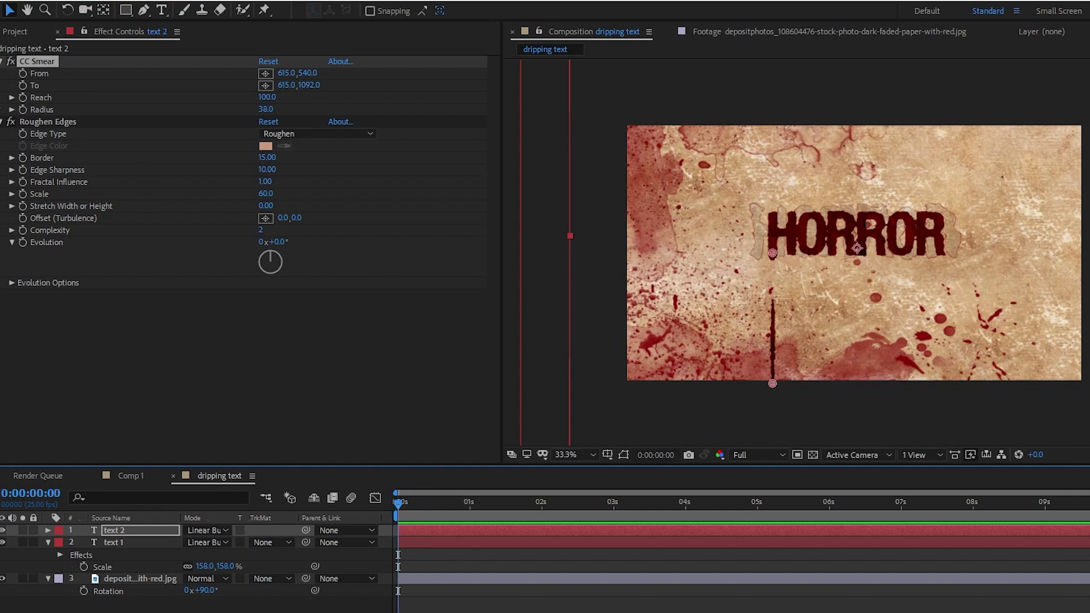
{"action": "left_click", "coordinate": [23, 98]}
{"action": "left_click", "coordinate": [266, 97]}
{"action": "type", "text": "0"}
{"action": "key", "text": "Return"}
{"action": "left_click_drag", "start_coordinate": [417, 503], "coordinate": [521, 535]}
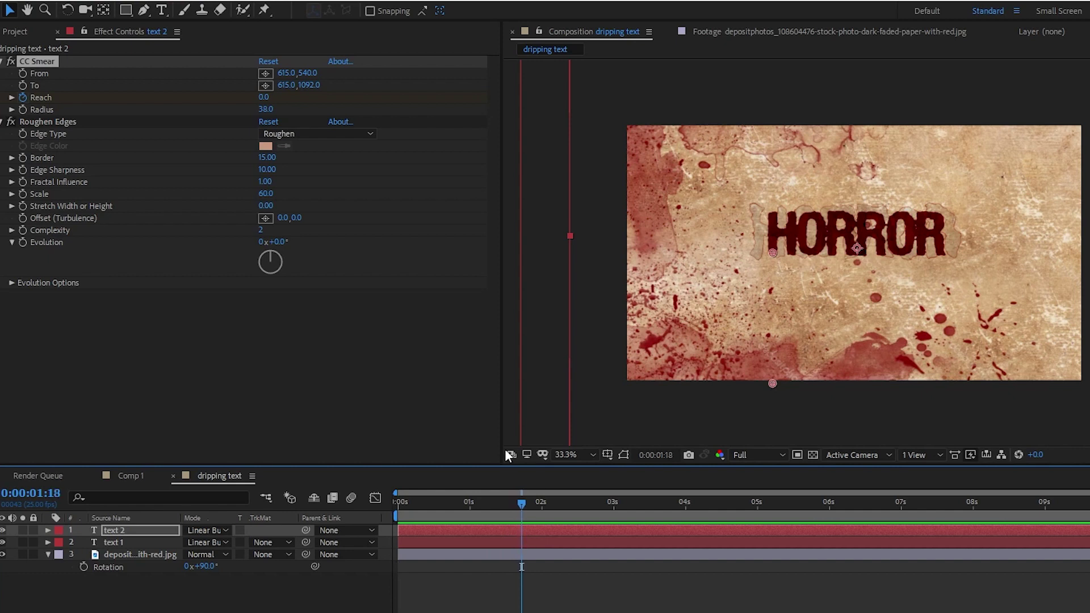
{"action": "left_click", "coordinate": [263, 98]}
{"action": "key", "text": "Return"}
Step: Play the dripping animation from the start of the composition to check the smear
{"action": "key", "text": "Home"}
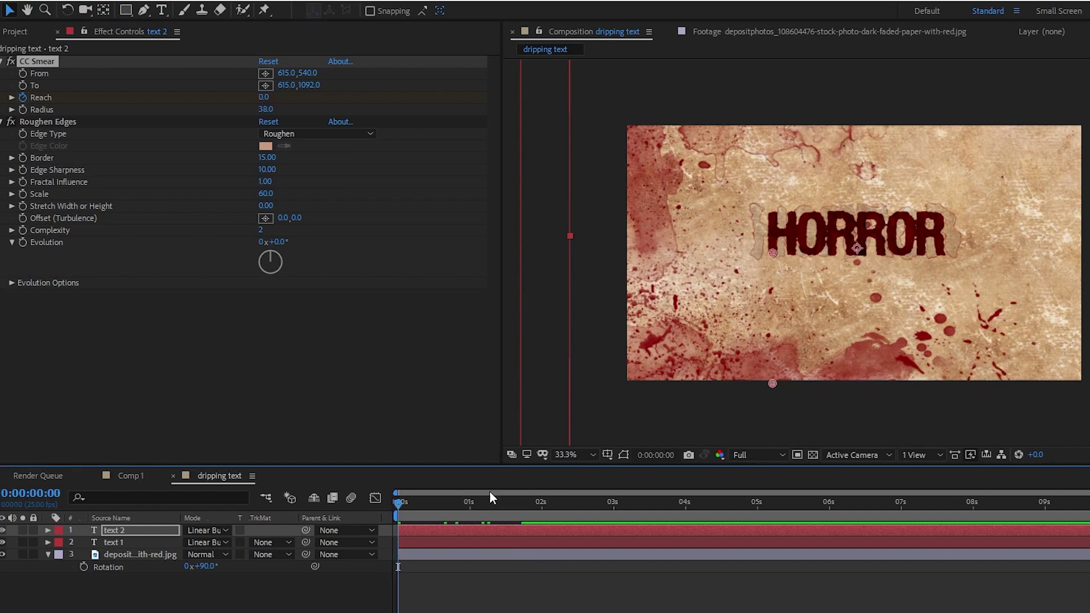
{"action": "key", "text": "space"}
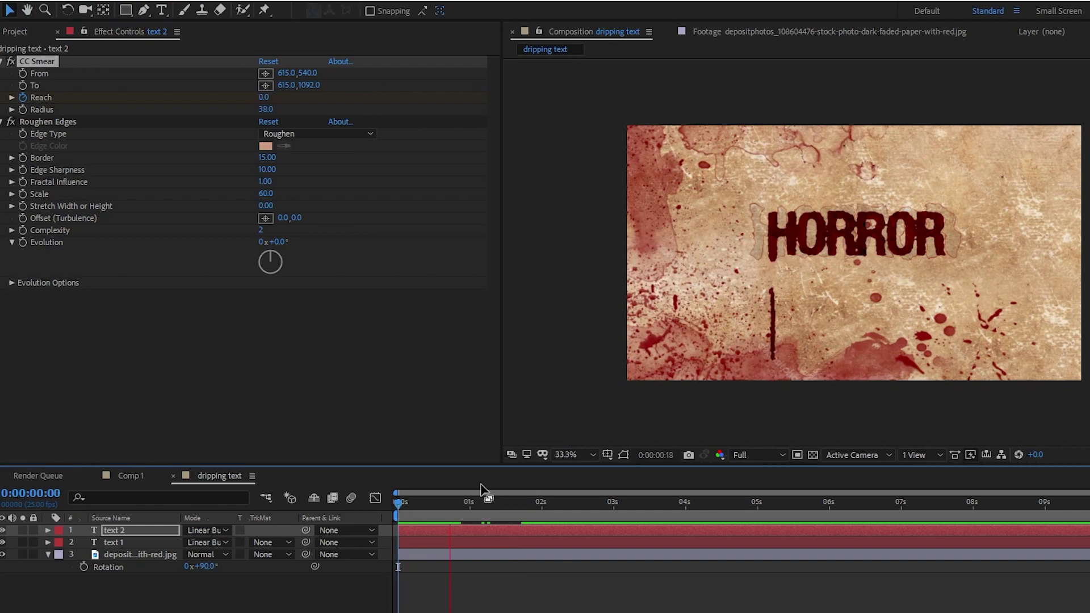
{"action": "left_click", "coordinate": [545, 500]}
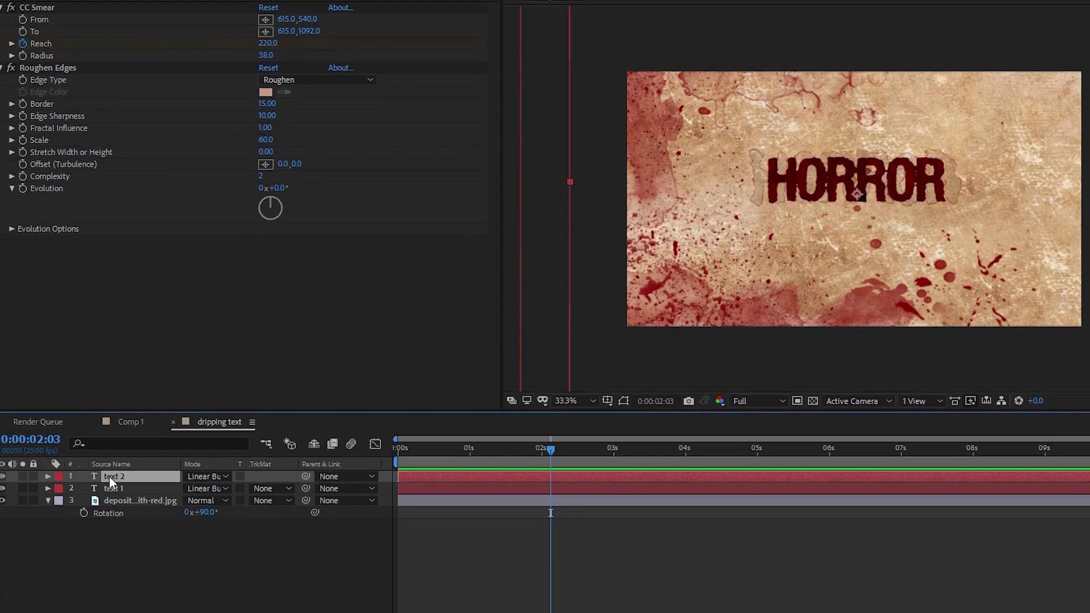
Step: Apply Easy Ease to both CC Smear Reach keyframes on the text 2 layer
{"action": "key", "text": "u"}
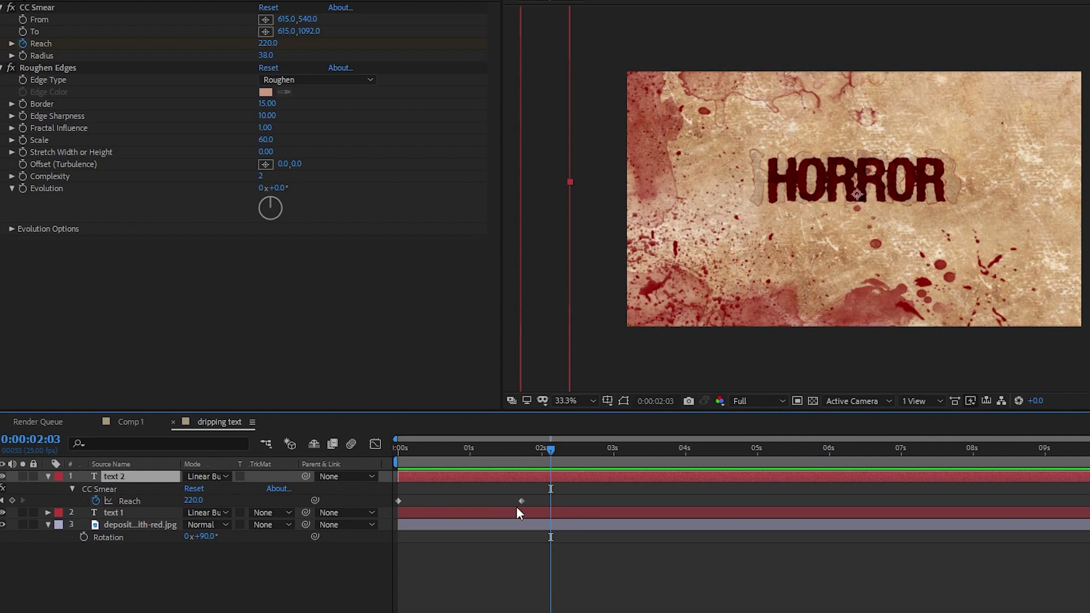
{"action": "left_click_drag", "start_coordinate": [538, 491], "coordinate": [395, 503]}
{"action": "right_click", "coordinate": [396, 502]}
{"action": "mouse_move", "coordinate": [448, 492]}
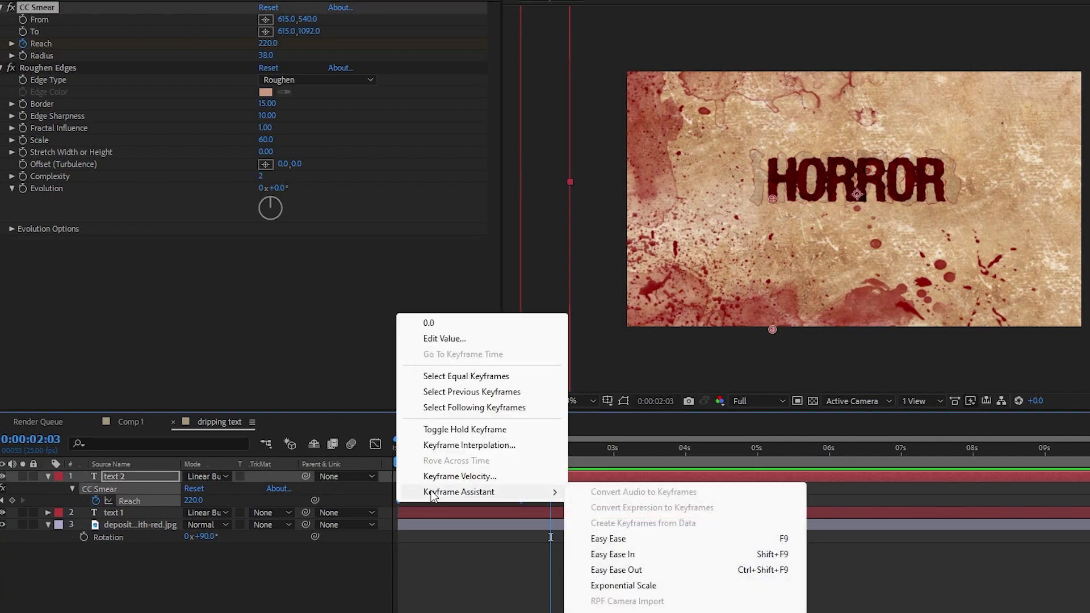
{"action": "left_click", "coordinate": [627, 543]}
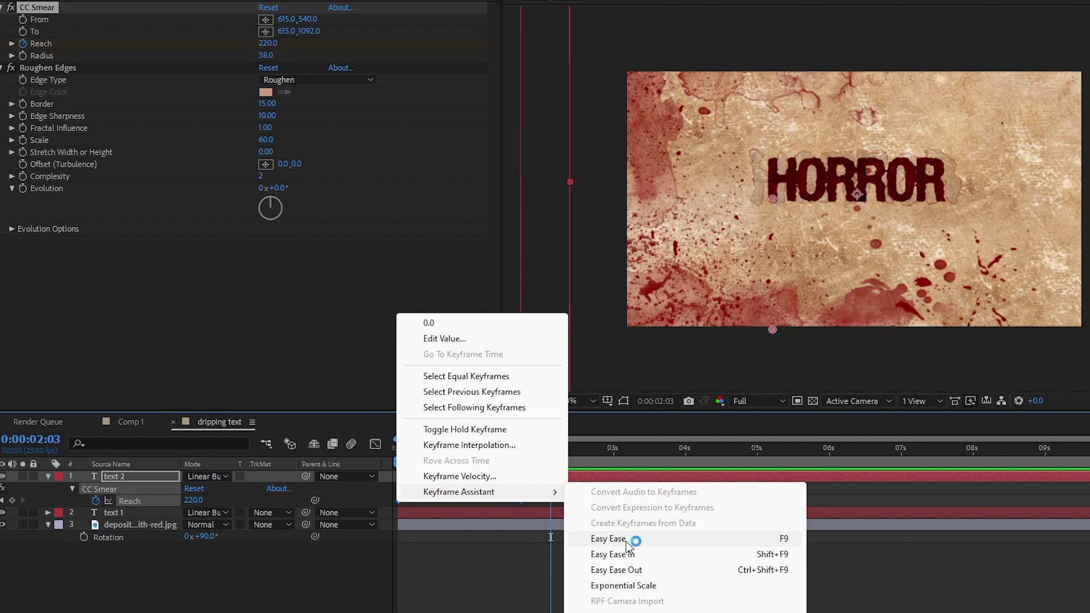
{"action": "left_click", "coordinate": [627, 543]}
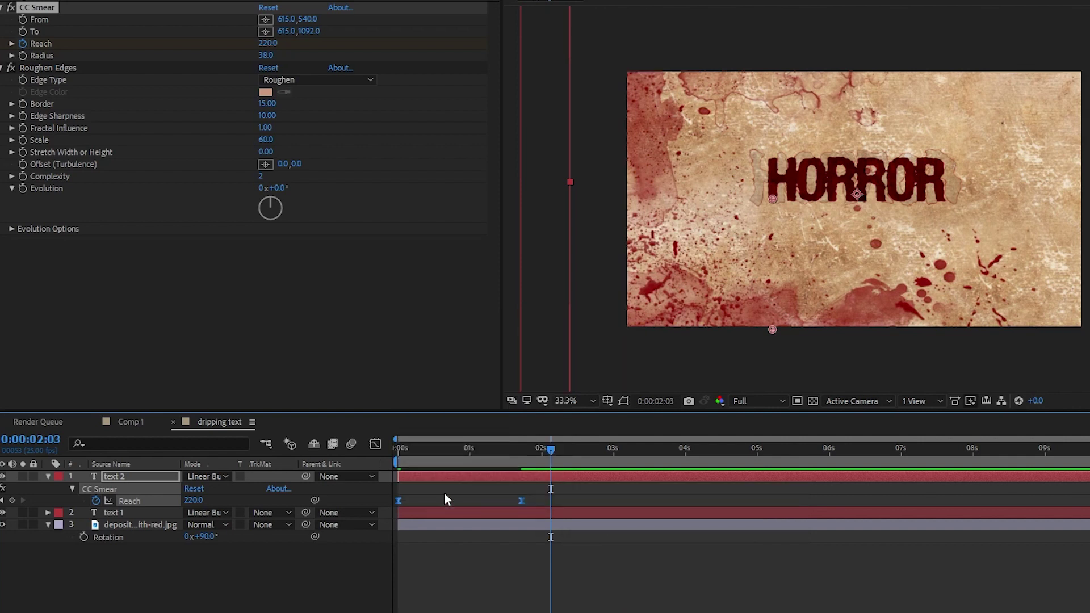
Step: Reshape the Reach speed graph into a steep peak between the two keyframes and preview the drip from the start
{"action": "left_click", "coordinate": [375, 445]}
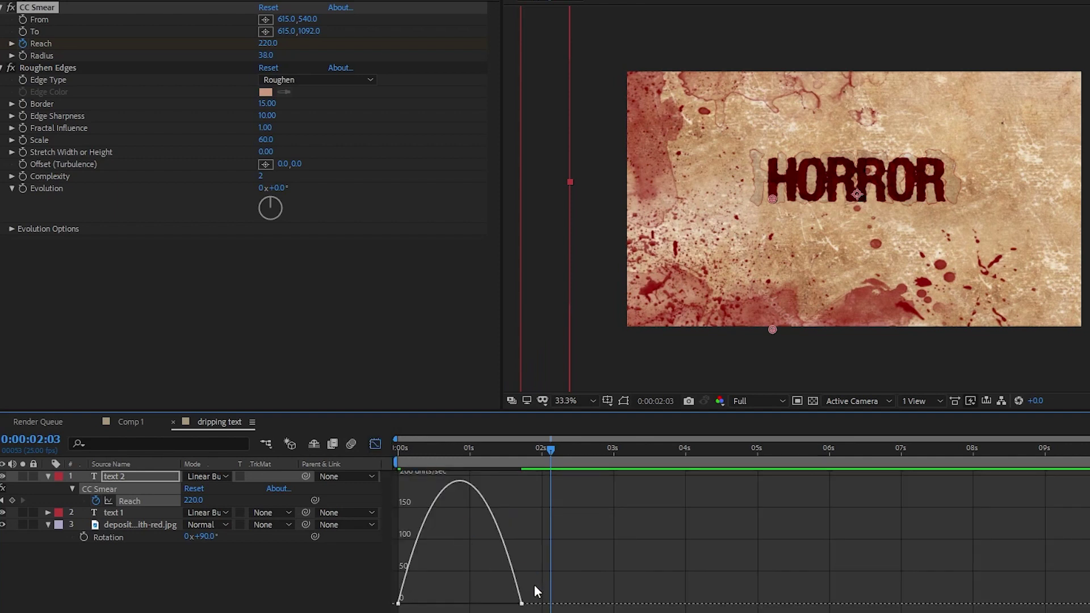
{"action": "left_click_drag", "start_coordinate": [536, 585], "coordinate": [483, 605]}
{"action": "key", "text": "Home"}
{"action": "key", "text": "space"}
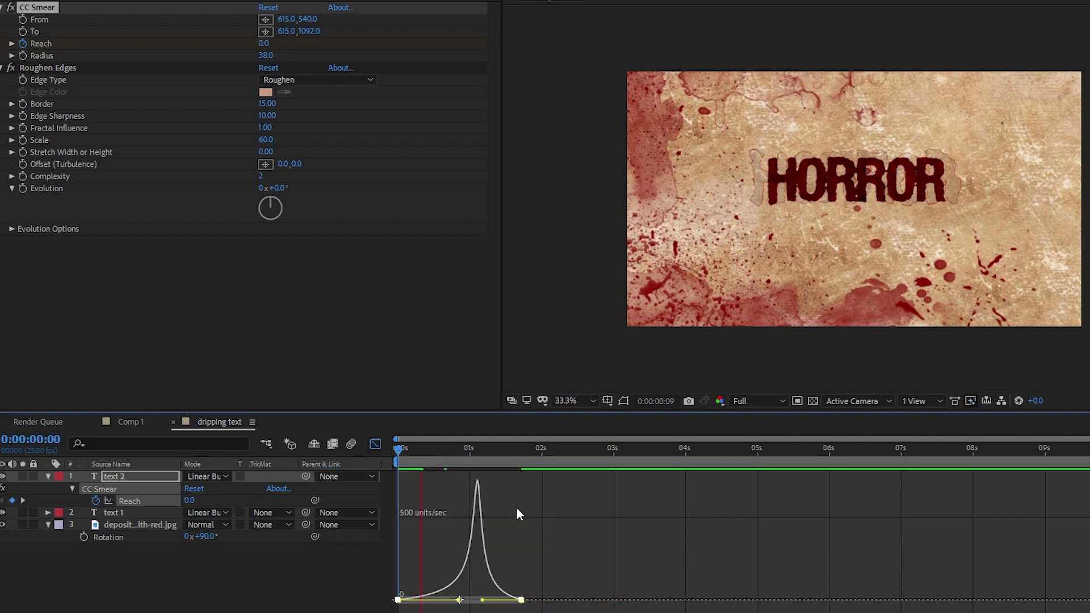
{"action": "key", "text": "space"}
{"action": "key", "text": "shift+F3"}
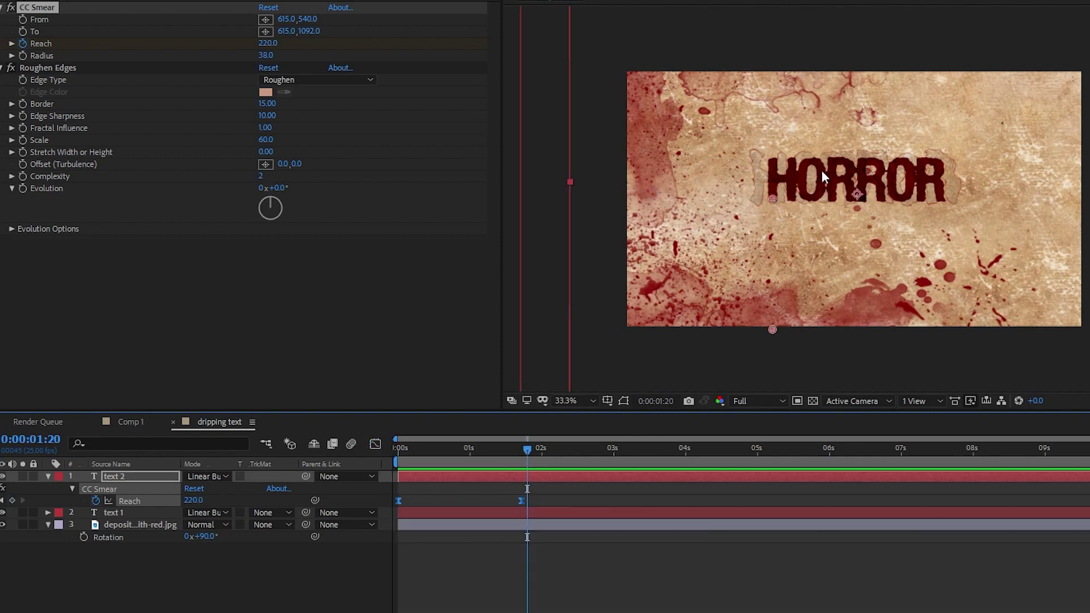
Step: Duplicate CC Smear and place the copy under the first O, with From at 783, 540 and To at 786, 1089
{"action": "left_click", "coordinate": [44, 8]}
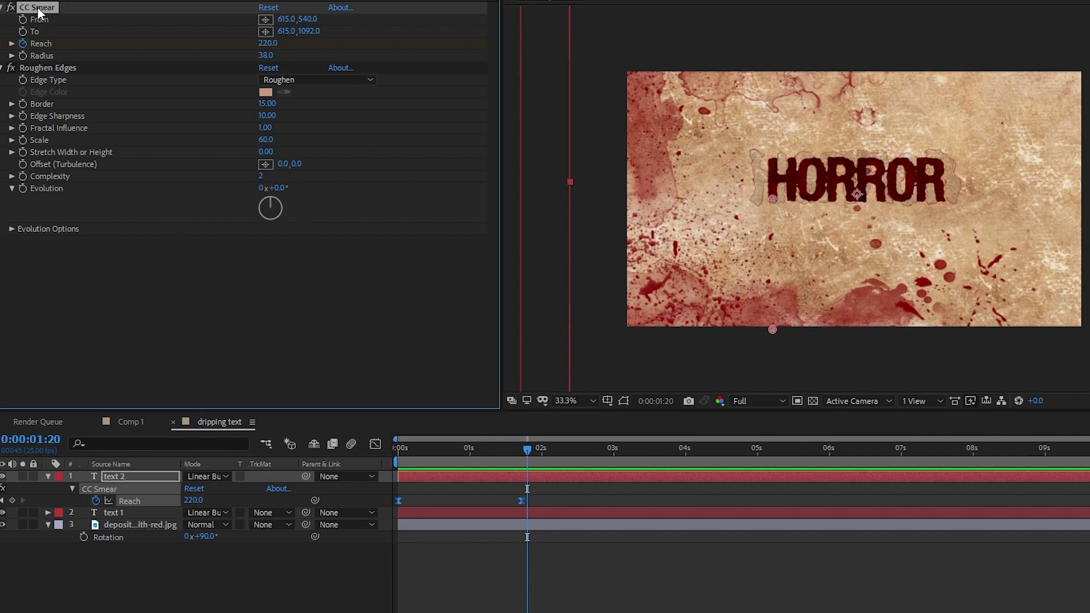
{"action": "key", "text": "ctrl+d"}
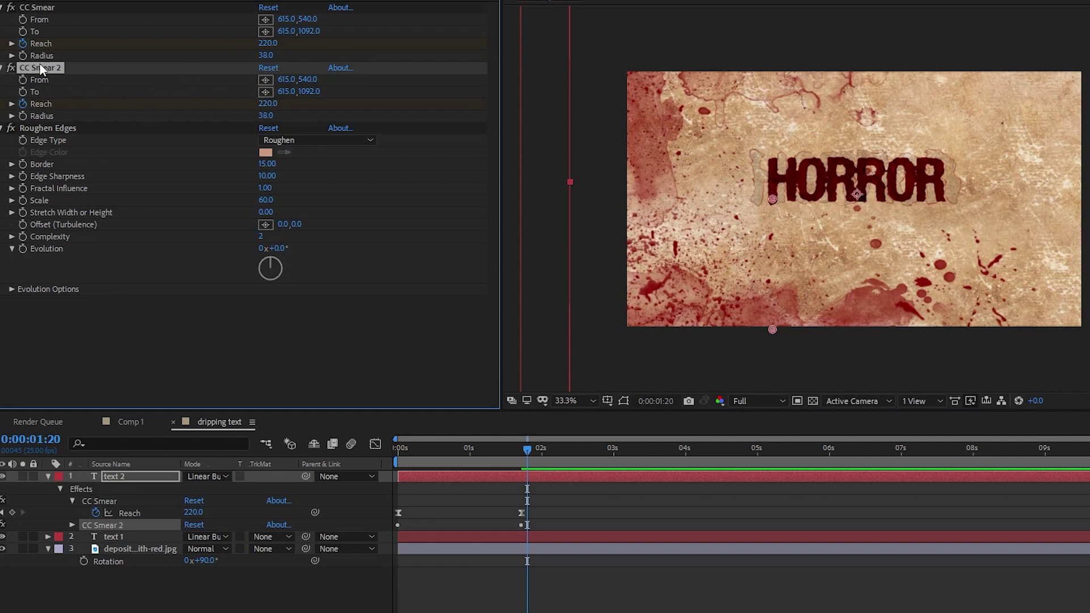
{"action": "left_click", "coordinate": [266, 81]}
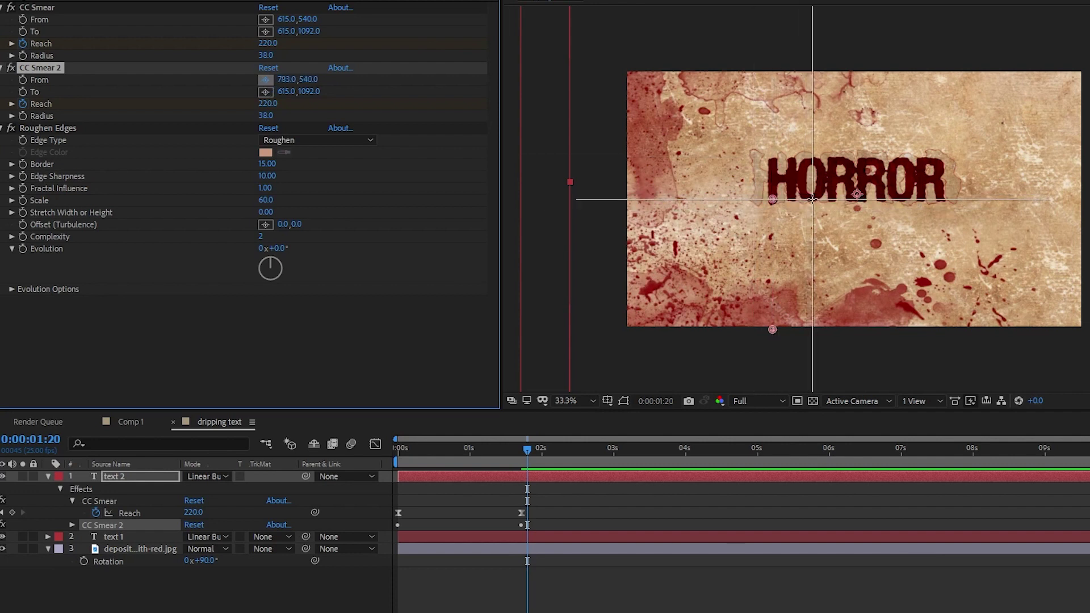
{"action": "left_click", "coordinate": [812, 199]}
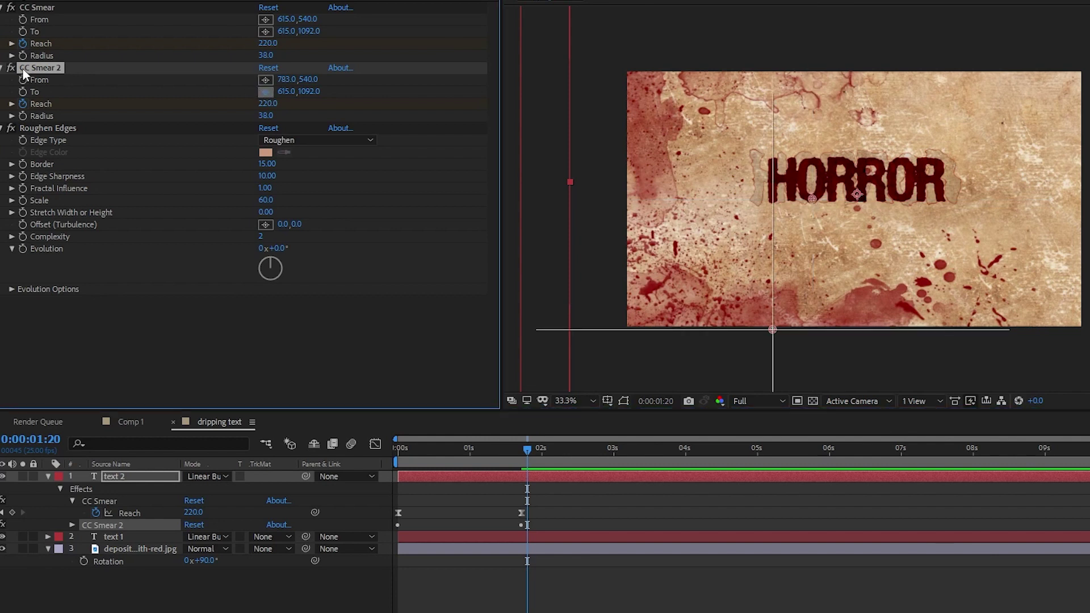
{"action": "left_click", "coordinate": [264, 91]}
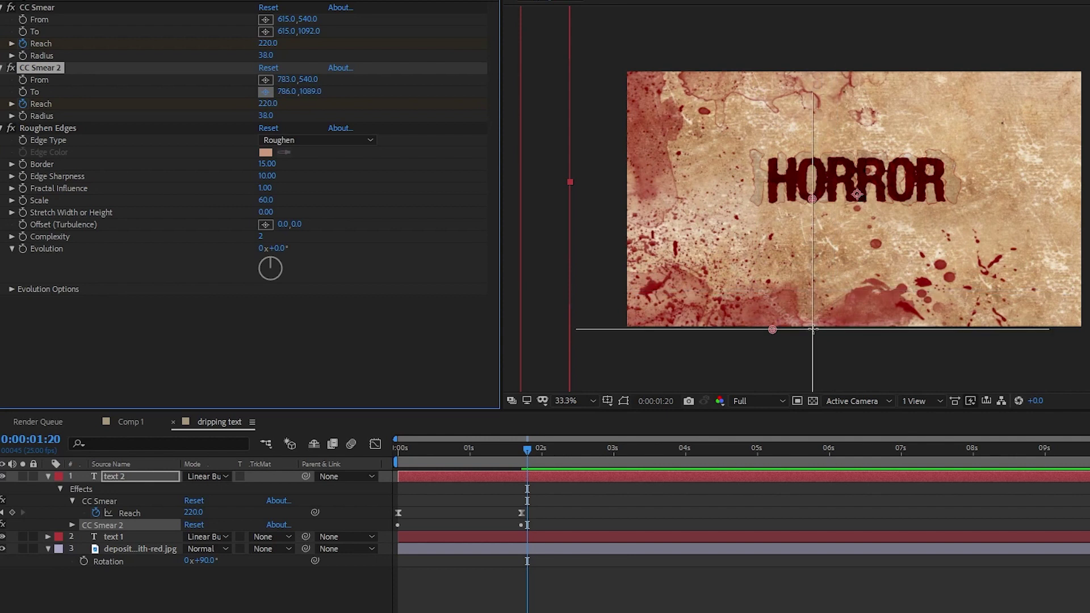
{"action": "left_click", "coordinate": [813, 330]}
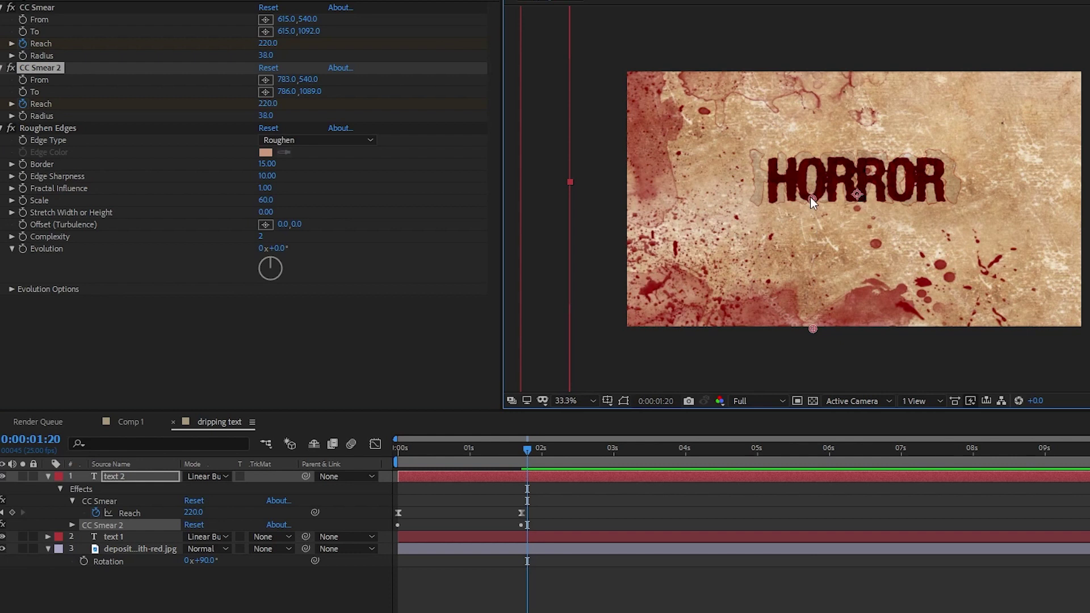
Step: Duplicate CC Smear 2 and place the copy beneath the word's middle, with From at 969, 534 and To at 972, 1104
{"action": "left_click", "coordinate": [26, 66]}
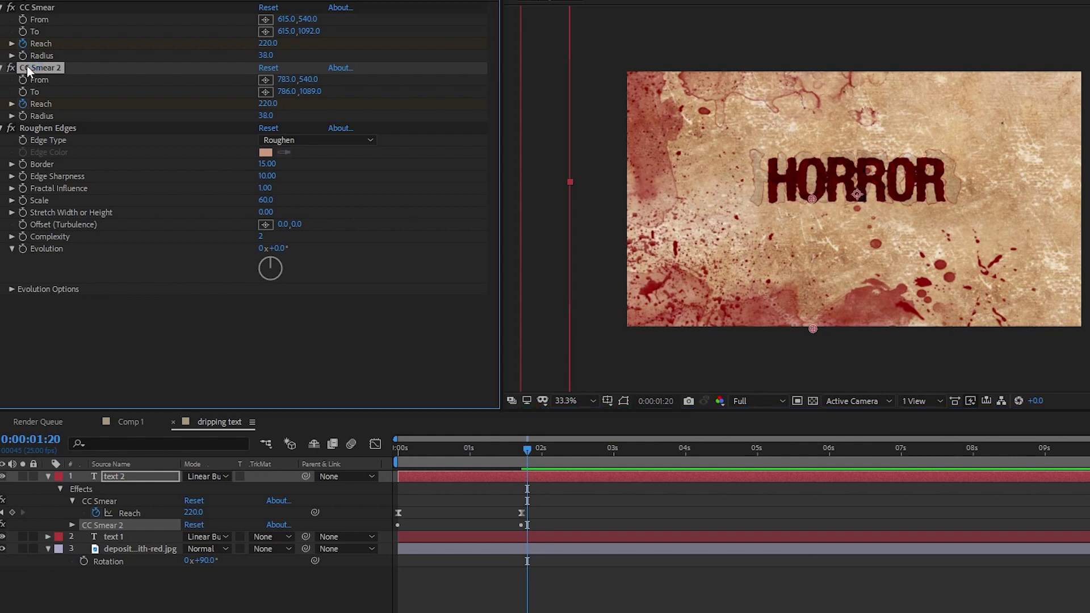
{"action": "key", "text": "ctrl+d"}
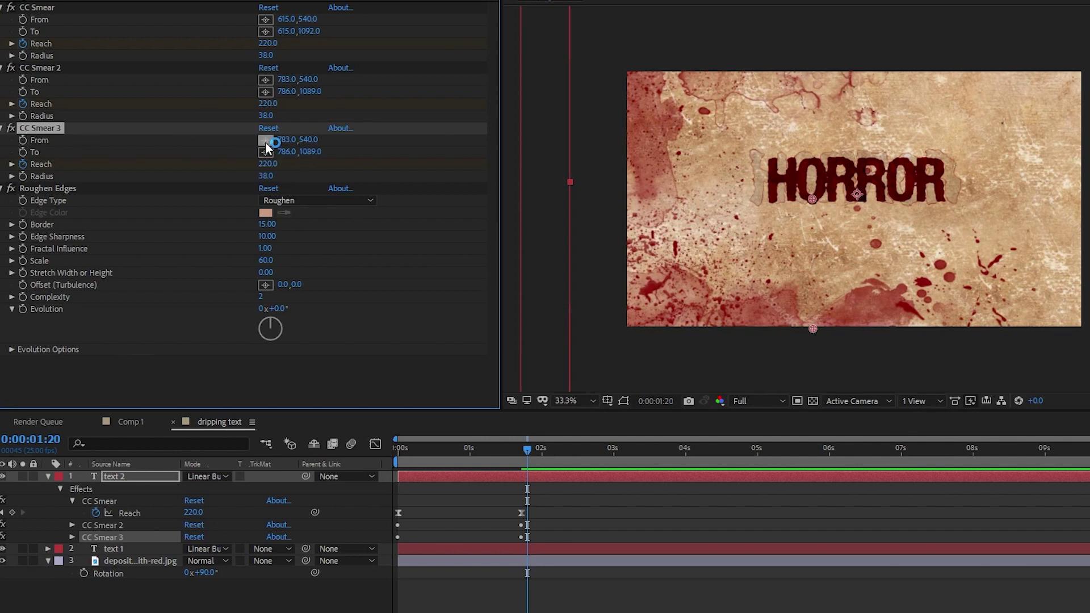
{"action": "left_click", "coordinate": [856, 198]}
{"action": "left_click", "coordinate": [266, 151]}
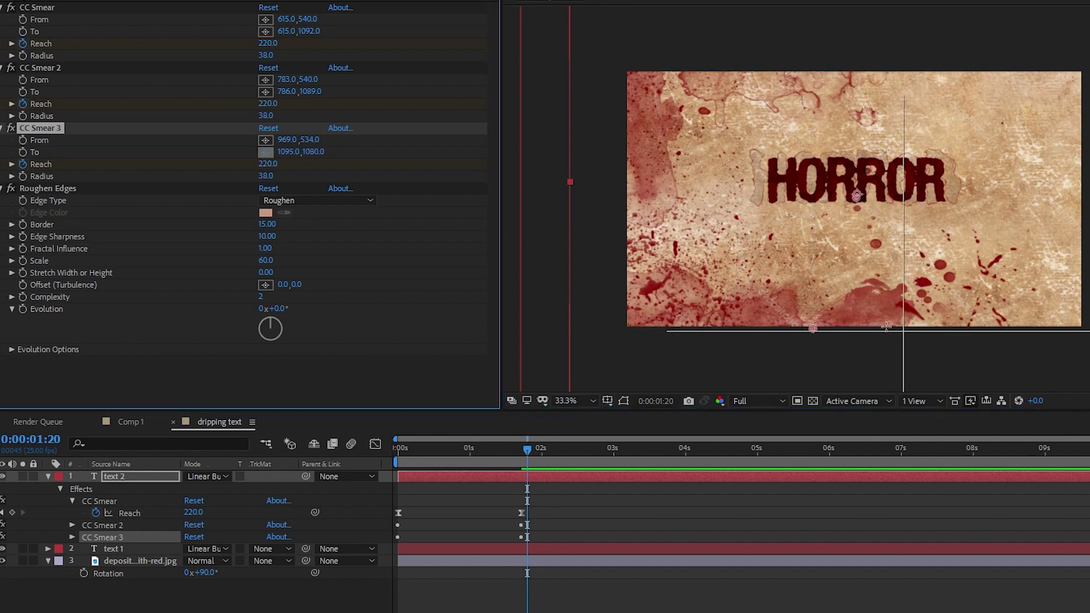
{"action": "left_click", "coordinate": [856, 332]}
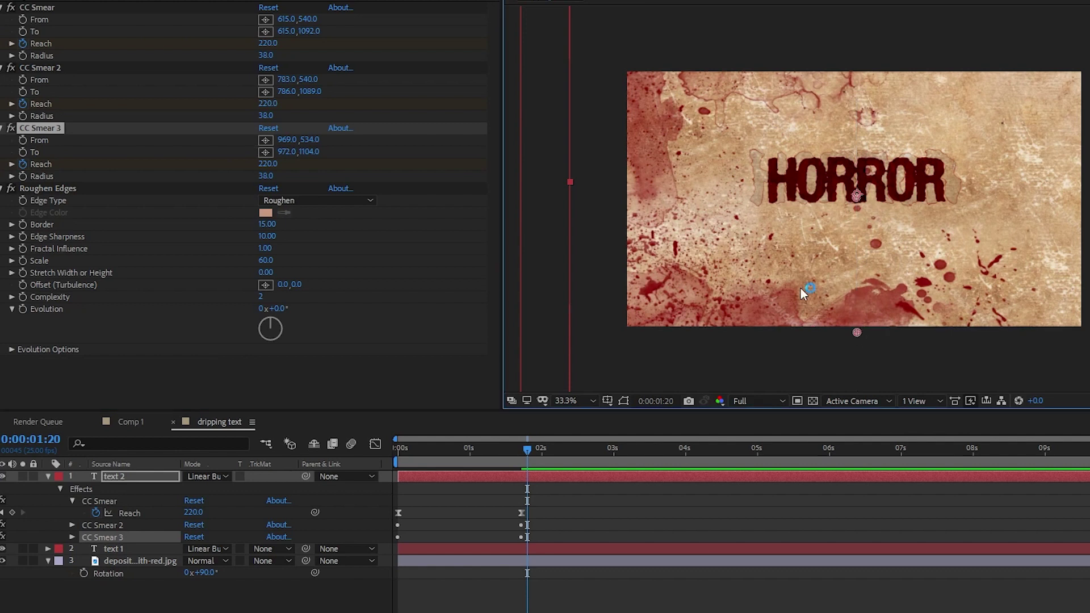
Step: Duplicate CC Smear 3 and place the copy under the second O, with From at 1167, 540 and To at 1167, 1098
{"action": "left_click", "coordinate": [36, 130]}
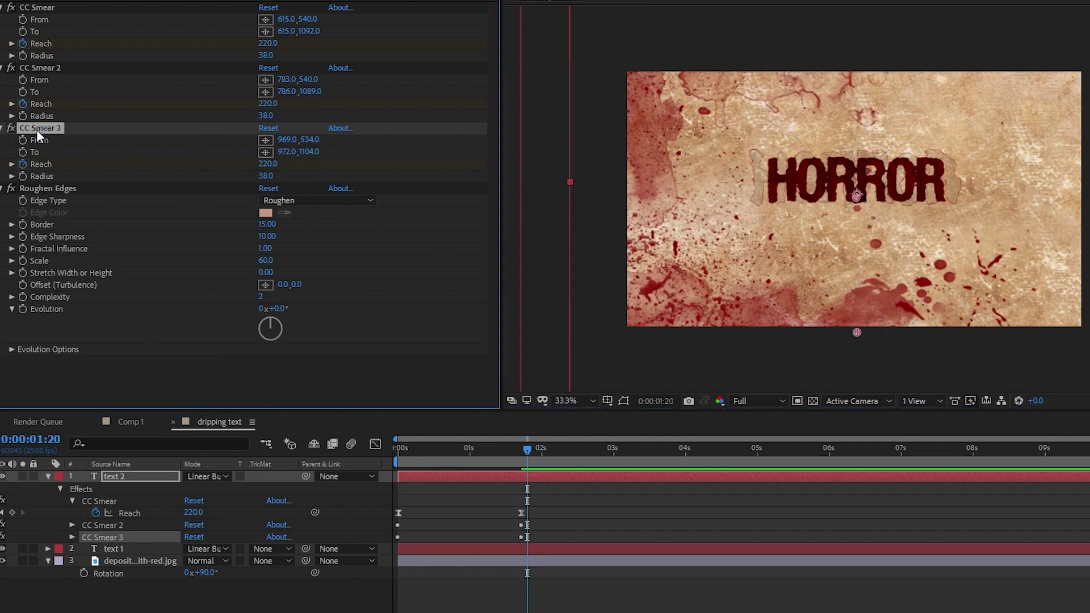
{"action": "key", "text": "ctrl+d"}
{"action": "left_click", "coordinate": [265, 205]}
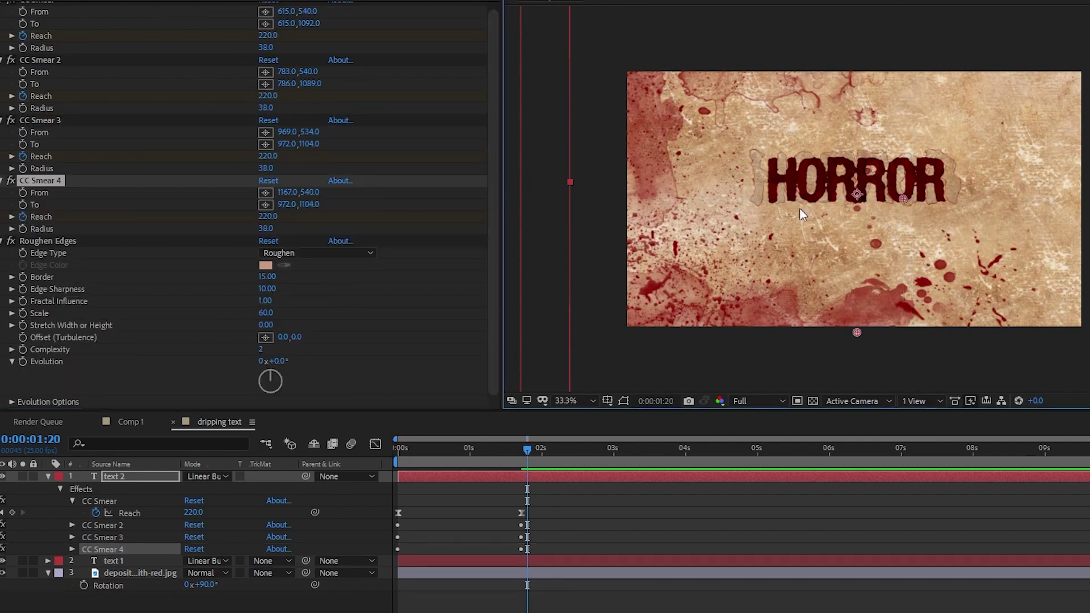
{"action": "left_click", "coordinate": [903, 331]}
Step: Duplicate CC Smear 4 and place the copy under the final R, with From at 1326, 540 and To at 1326, 1089
{"action": "left_click", "coordinate": [71, 181]}
{"action": "key", "text": "ctrl+d"}
{"action": "left_click", "coordinate": [265, 192]}
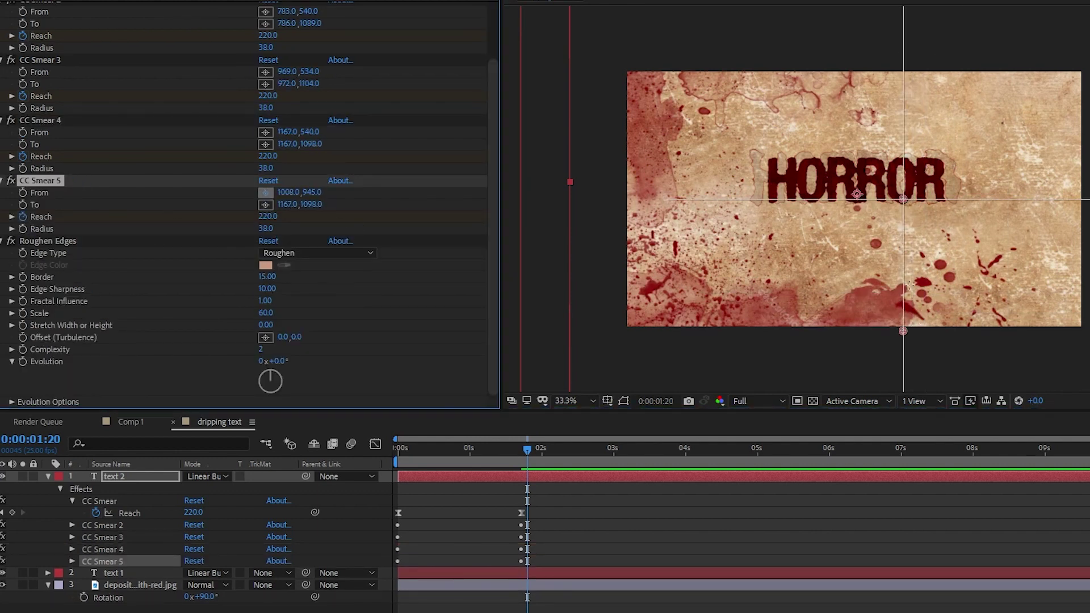
{"action": "left_click", "coordinate": [940, 200]}
{"action": "left_click", "coordinate": [265, 204]}
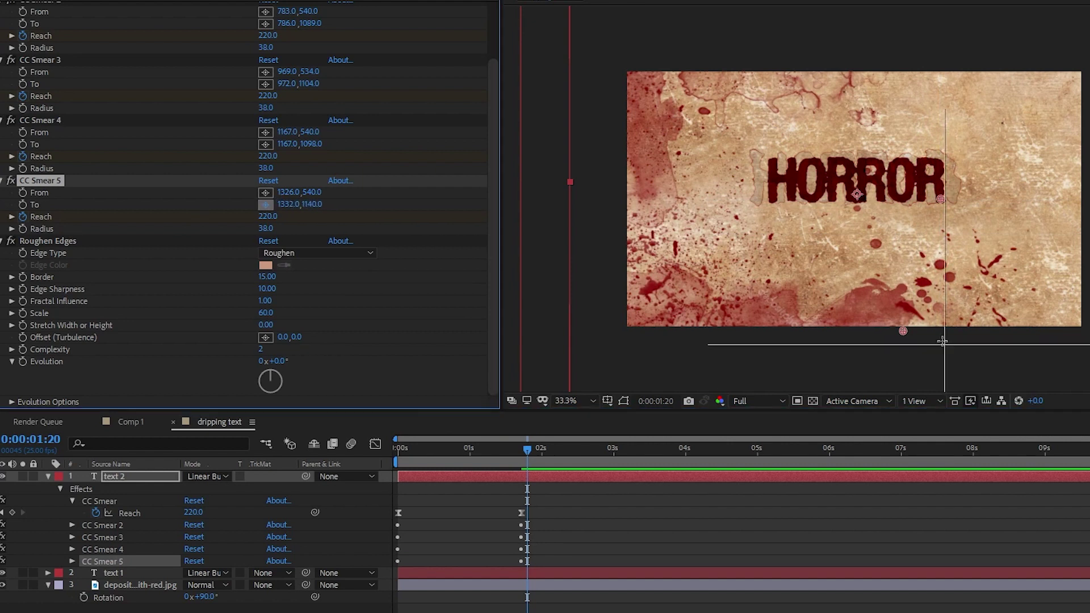
{"action": "left_click", "coordinate": [941, 329]}
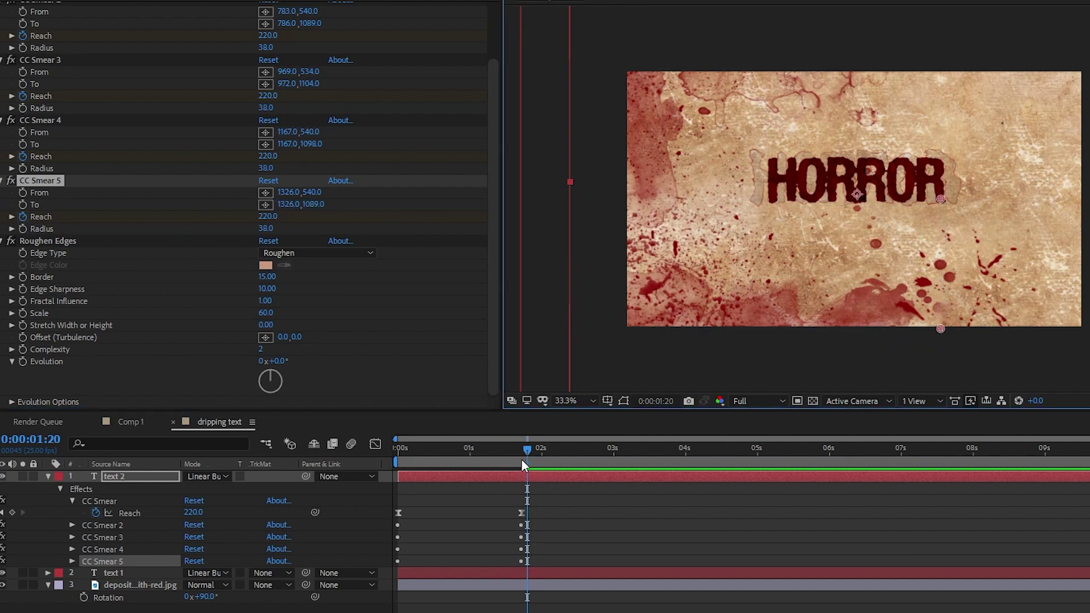
Step: Play the composition from the start to check all five drips together
{"action": "left_click_drag", "start_coordinate": [541, 446], "coordinate": [397, 469]}
{"action": "key", "text": "space"}
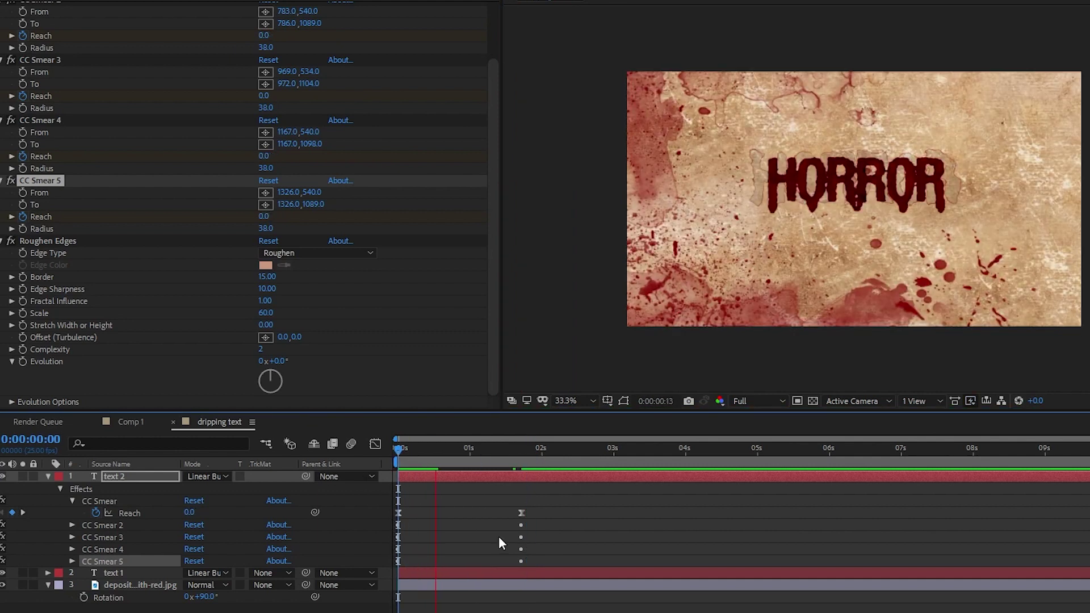
{"action": "key", "text": "space"}
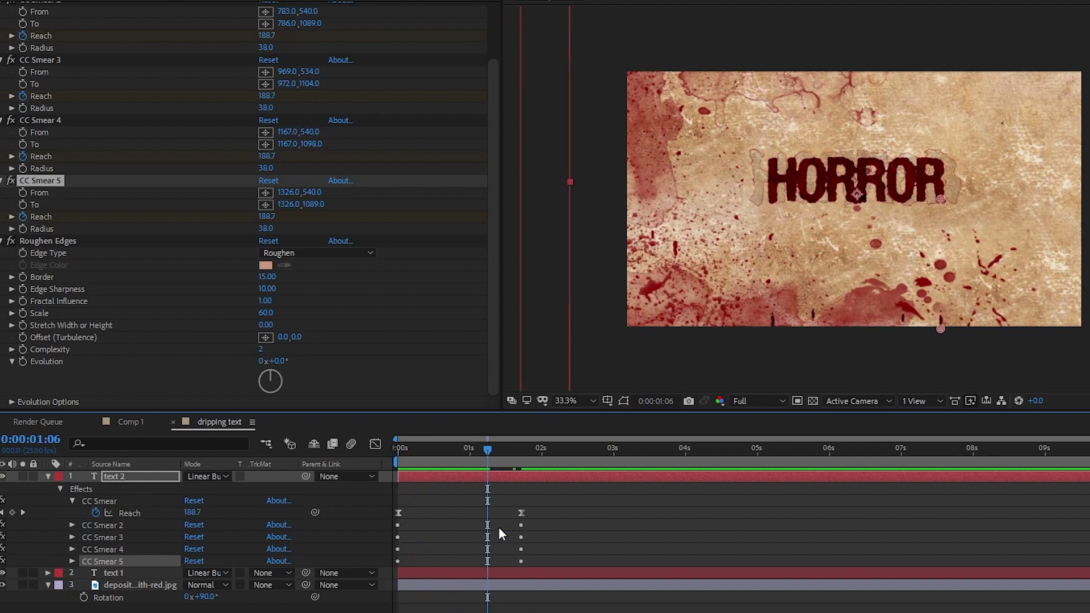
{"action": "left_click_drag", "start_coordinate": [498, 527], "coordinate": [553, 495]}
Step: Reveal the modified properties of text 2 and shift the first CC Smear's Reach keyframe pair to start at about 1 second
{"action": "left_click", "coordinate": [128, 480]}
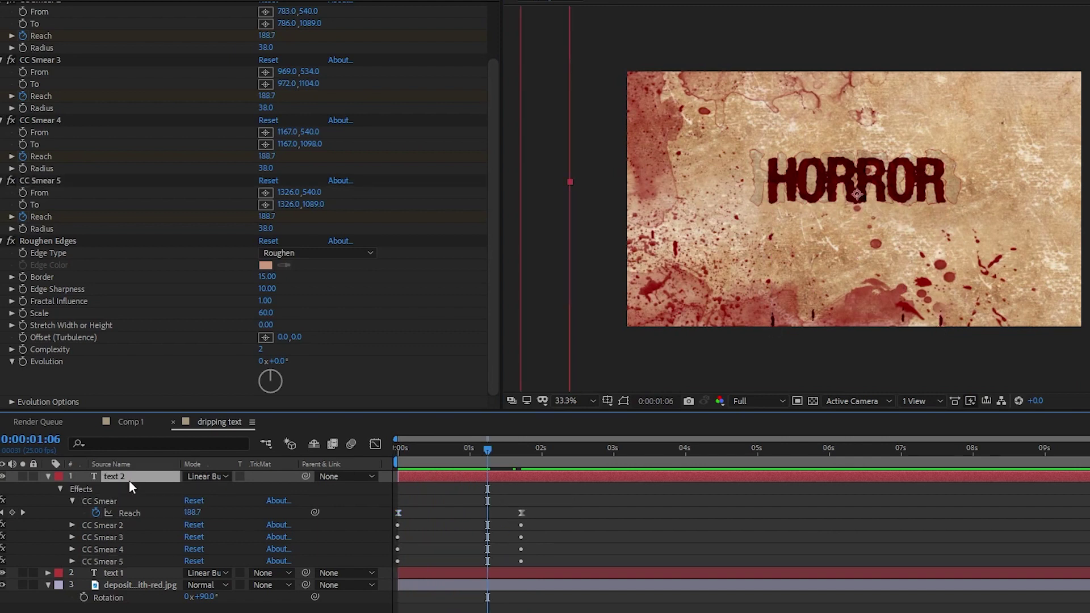
{"action": "key", "text": "u"}
{"action": "key", "text": "u"}
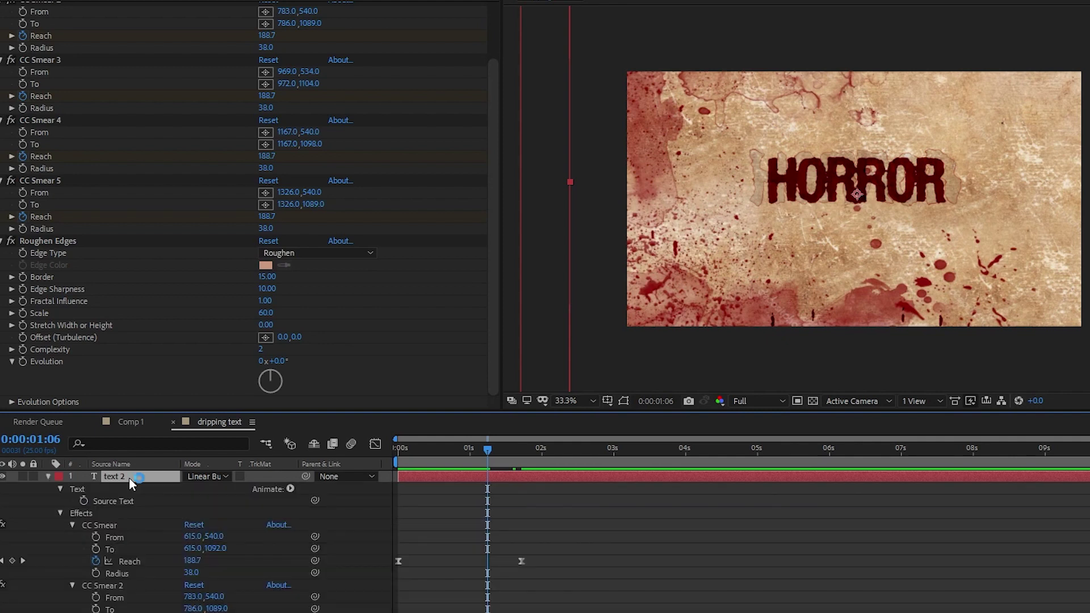
{"action": "scroll", "coordinate": [574, 571], "scroll_direction": "down", "scroll_amount": 3}
{"action": "scroll", "coordinate": [575, 571], "scroll_direction": "up", "scroll_amount": 3}
{"action": "scroll", "coordinate": [574, 571], "scroll_direction": "down", "scroll_amount": 3}
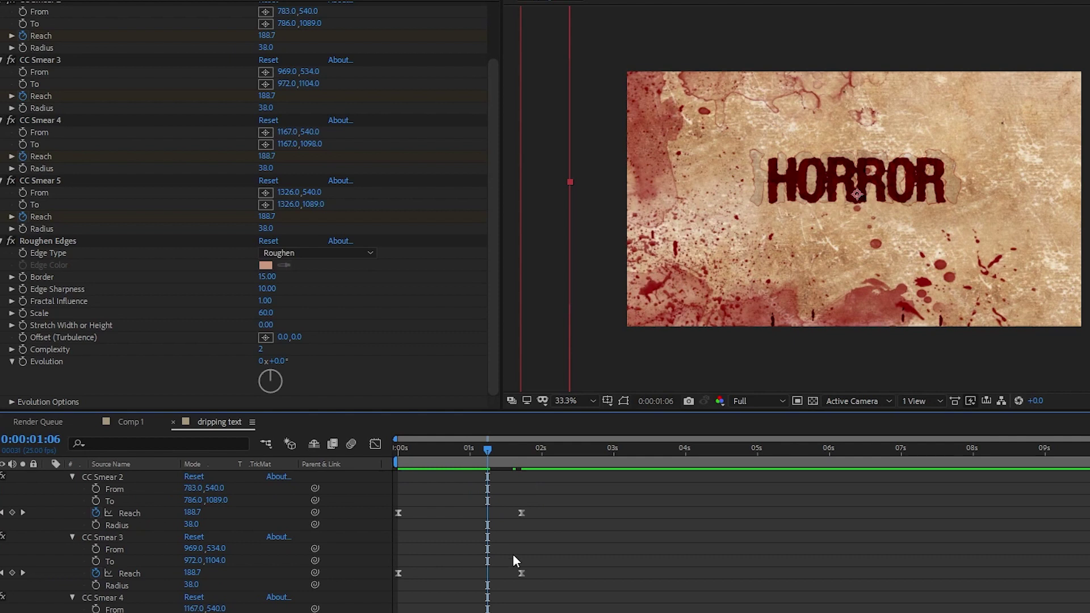
{"action": "scroll", "coordinate": [515, 545], "scroll_direction": "up", "scroll_amount": 3}
{"action": "left_click_drag", "start_coordinate": [397, 522], "coordinate": [470, 525]}
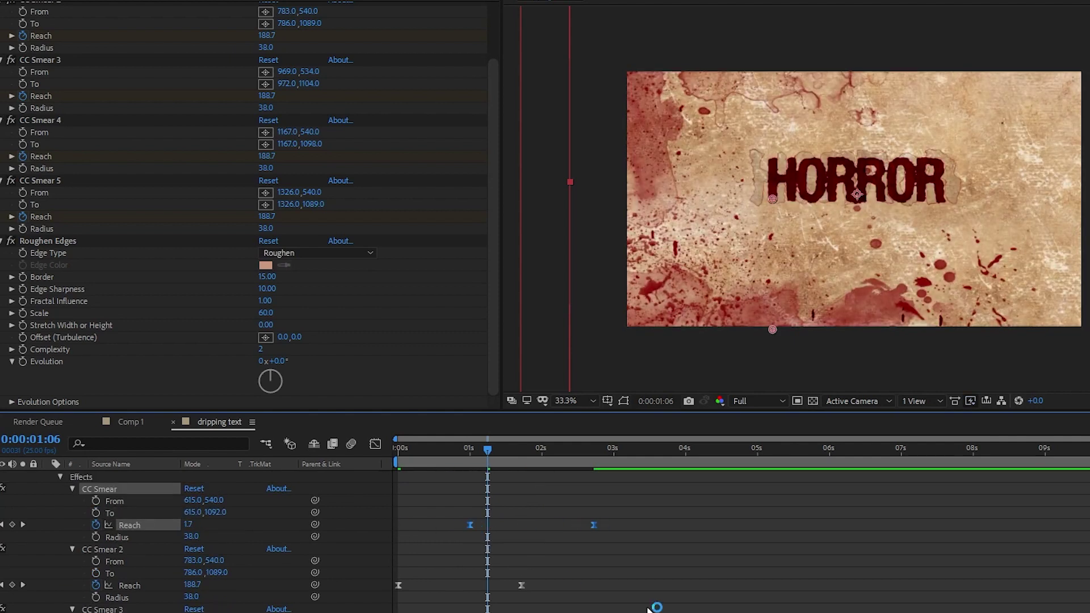
Step: Stagger the Reach keyframe pairs of CC Smear 2, 3, 4 and 5 to start at about 2.1, 1.6, 1.0 and 0.6 seconds
{"action": "scroll", "coordinate": [527, 564], "scroll_direction": "down", "scroll_amount": 2}
{"action": "mouse_move", "coordinate": [572, 547]}
{"action": "left_mouse_down"}
{"action": "mouse_move", "coordinate": [451, 588]}
{"action": "mouse_move", "coordinate": [397, 581]}
{"action": "mouse_move", "coordinate": [516, 555]}
{"action": "left_mouse_up"}
{"action": "scroll", "coordinate": [572, 569], "scroll_direction": "down", "scroll_amount": 2}
{"action": "mouse_move", "coordinate": [581, 518]}
{"action": "left_mouse_down"}
{"action": "mouse_move", "coordinate": [383, 529]}
{"action": "mouse_move", "coordinate": [474, 524]}
{"action": "left_mouse_up"}
{"action": "left_click_drag", "start_coordinate": [399, 585], "coordinate": [445, 598]}
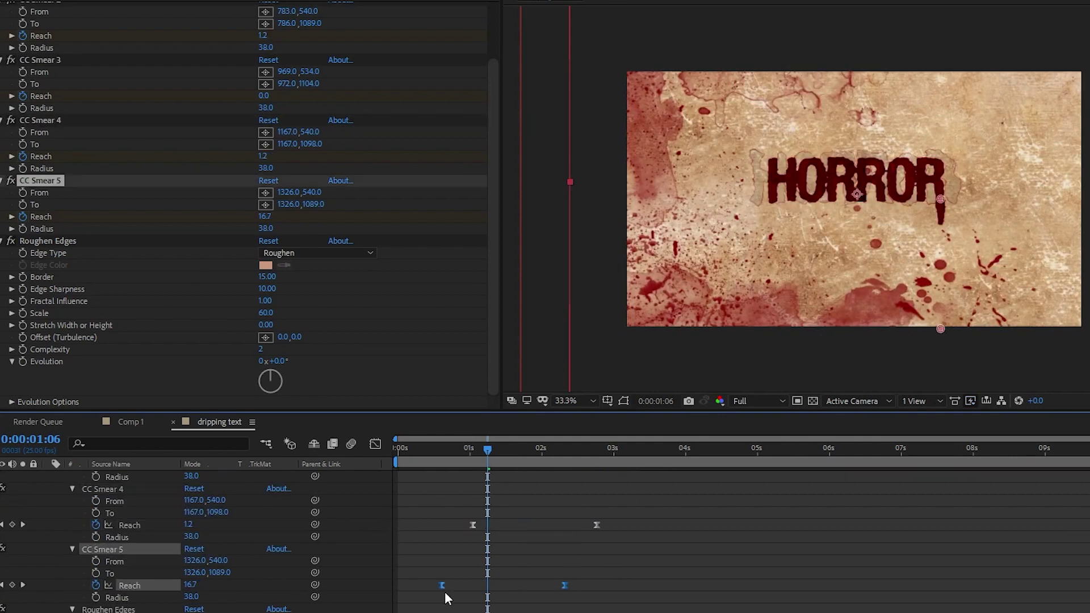
{"action": "scroll", "coordinate": [557, 583], "scroll_direction": "up", "scroll_amount": 5}
Step: Play the animation from the start to check the staggered drip timing
{"action": "key", "text": "Home"}
{"action": "key", "text": "space"}
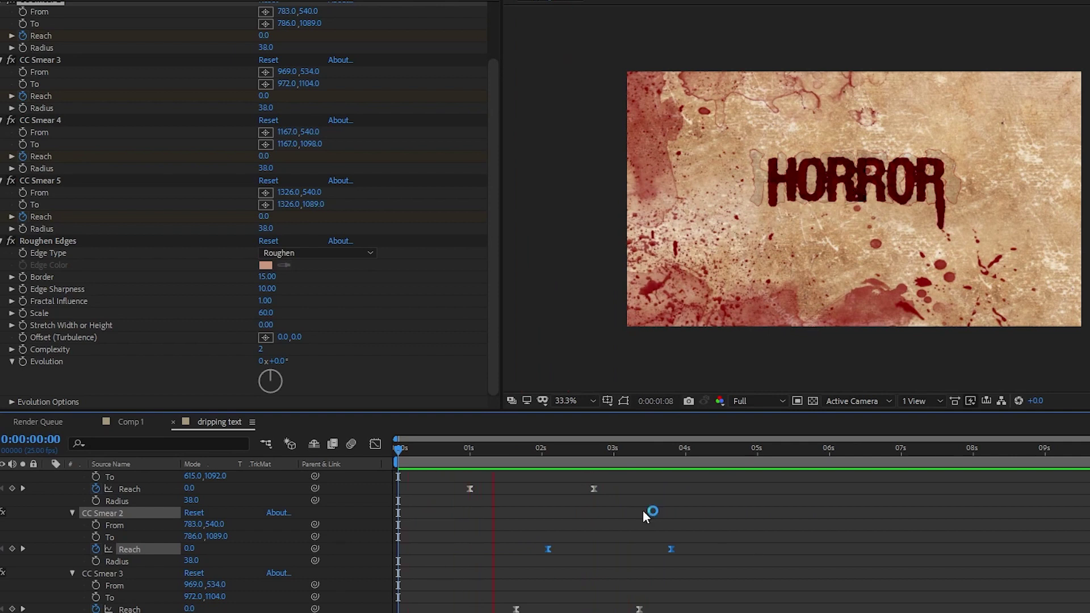
{"action": "key", "text": "space"}
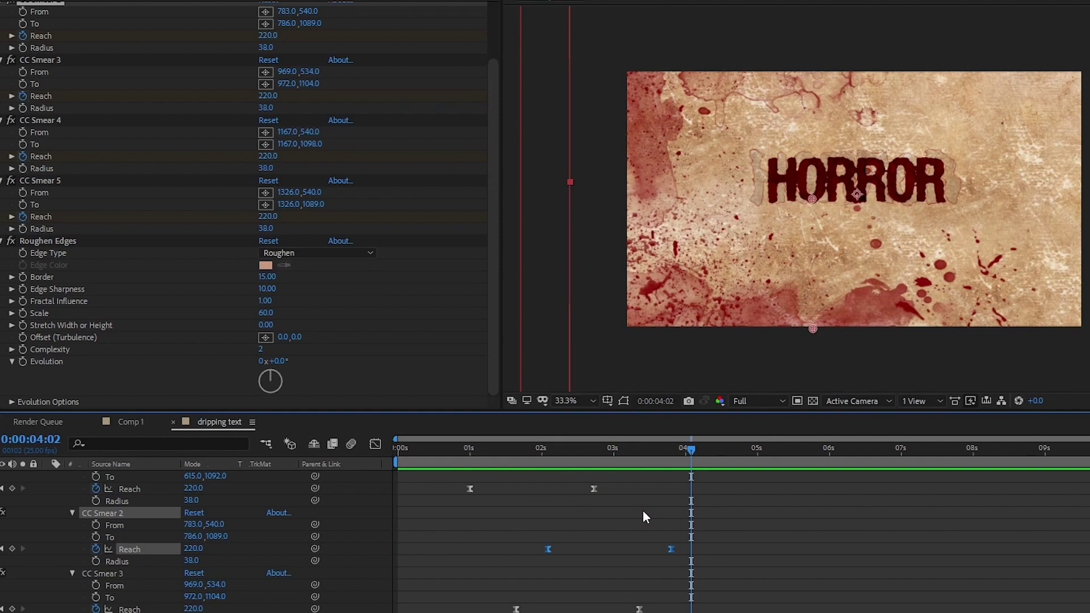
Step: Collapse the text 2 layer's properties and add a new adjustment layer to the dripping text composition
{"action": "key", "text": "r"}
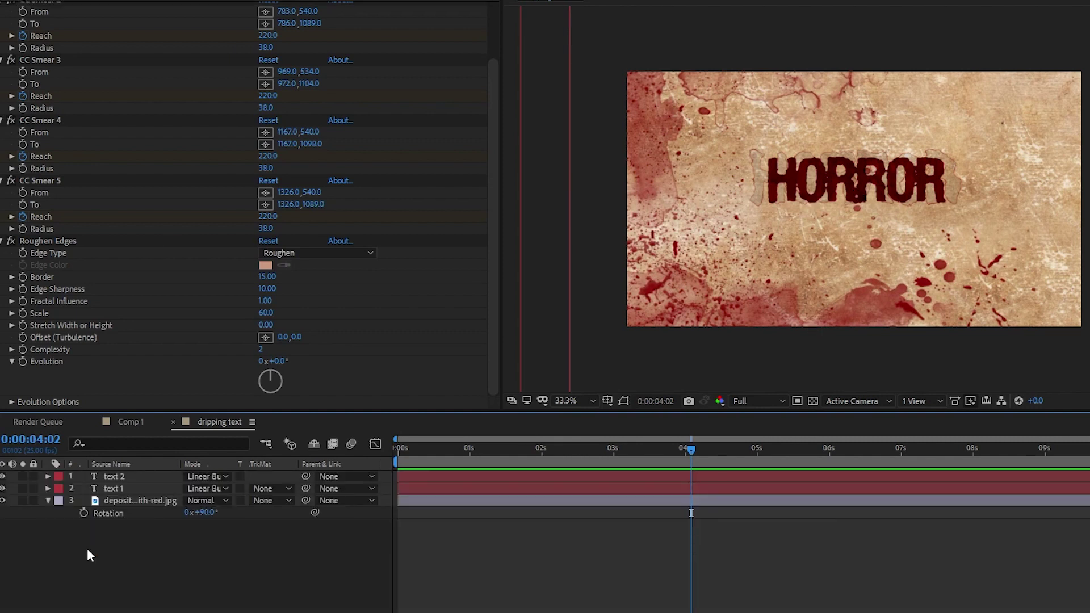
{"action": "right_click", "coordinate": [207, 581]}
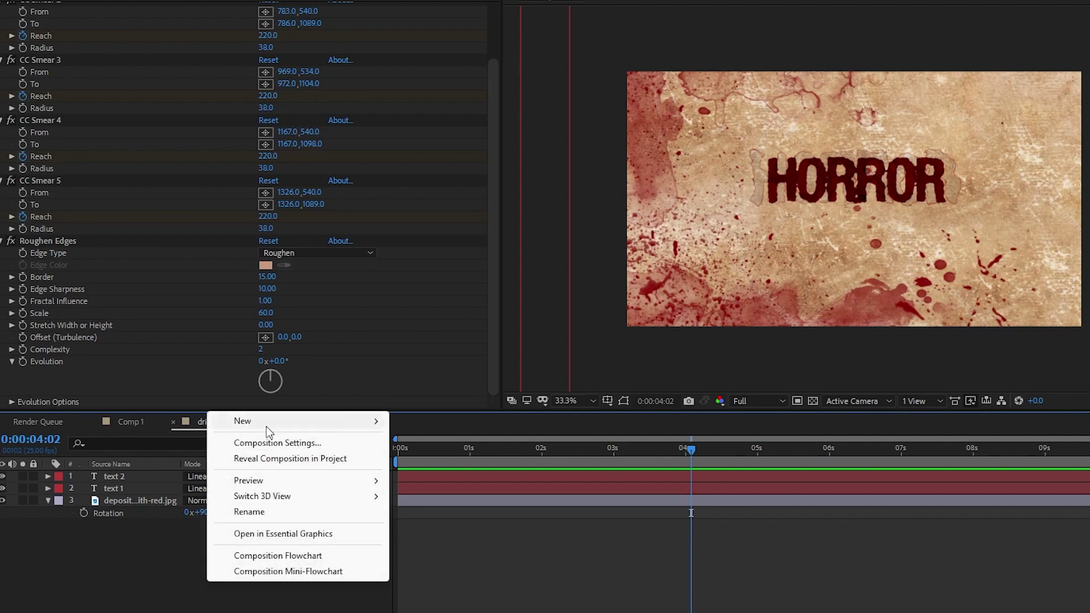
{"action": "mouse_move", "coordinate": [267, 424]}
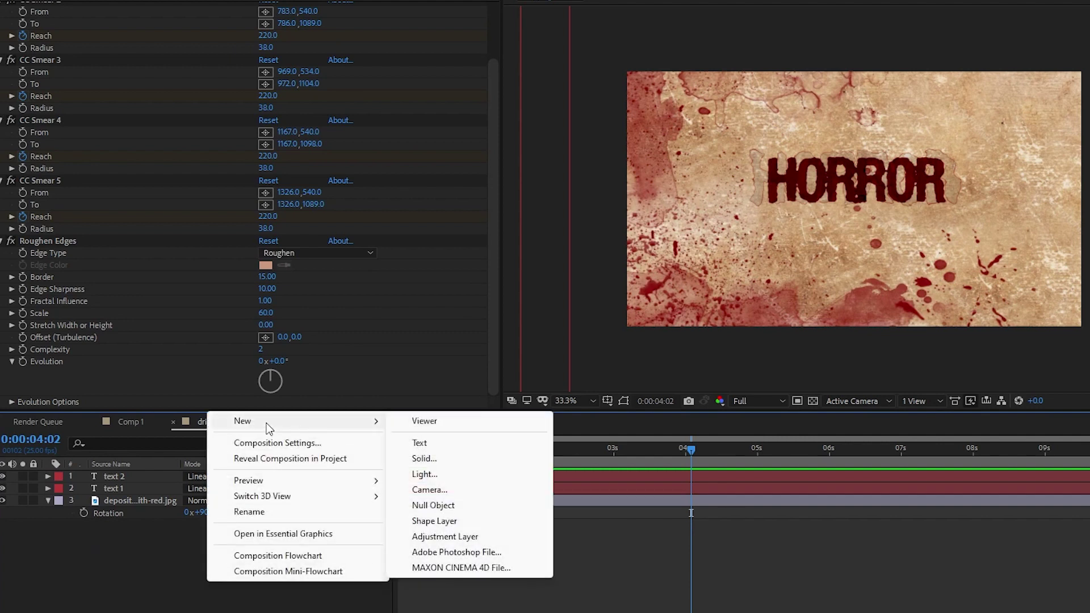
{"action": "left_click", "coordinate": [454, 536]}
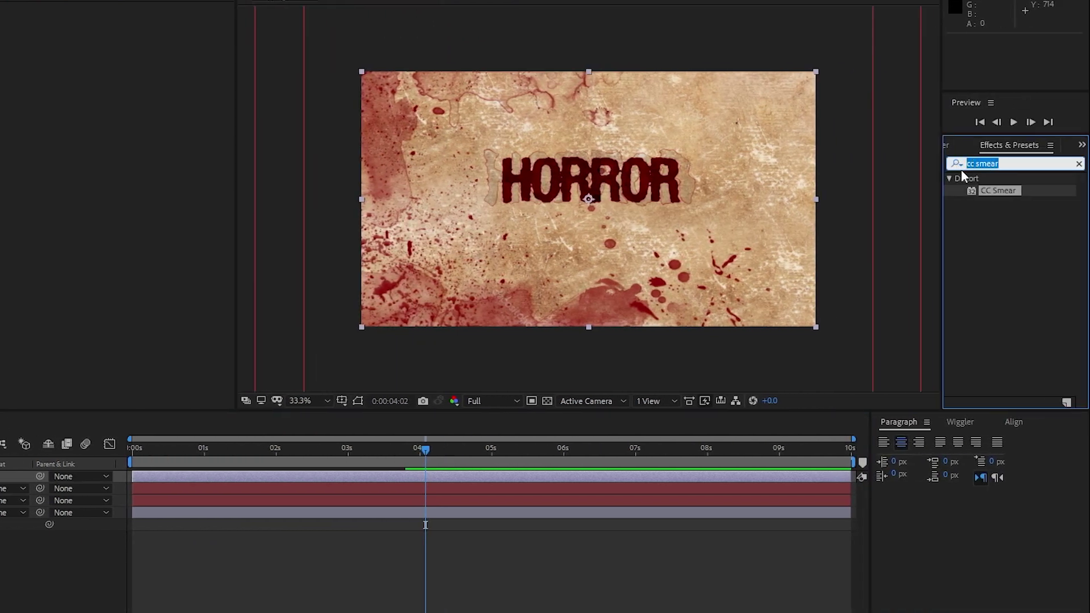
Step: Apply CC Vignette to the adjustment layer and set its Angle of View to 100, Amount to 150 and Pin Highlights to 100
{"action": "type", "text": "vigne"}
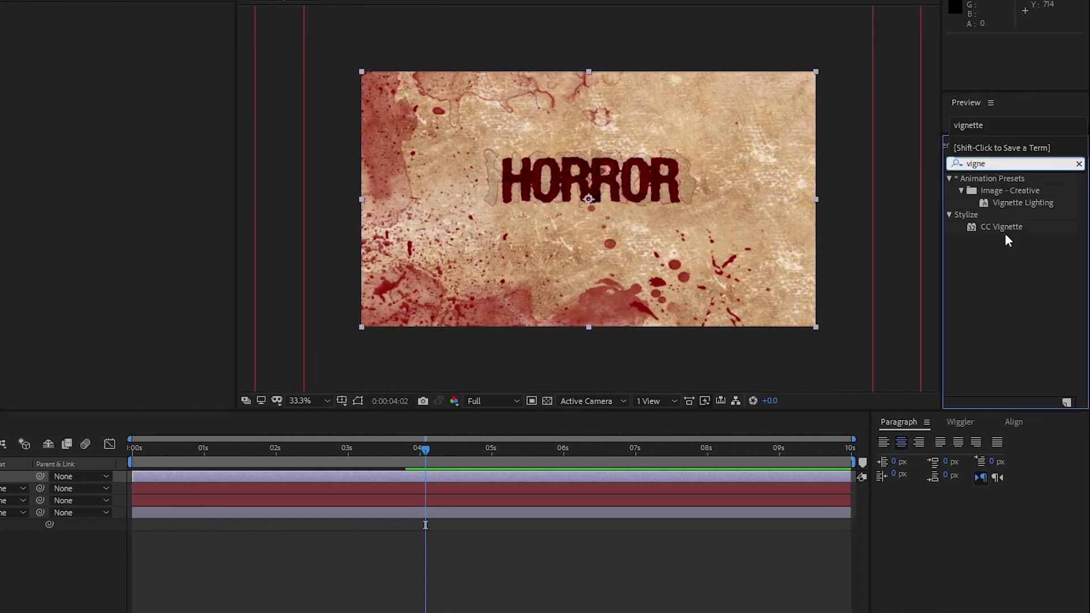
{"action": "left_click_drag", "start_coordinate": [1009, 225], "coordinate": [136, 478]}
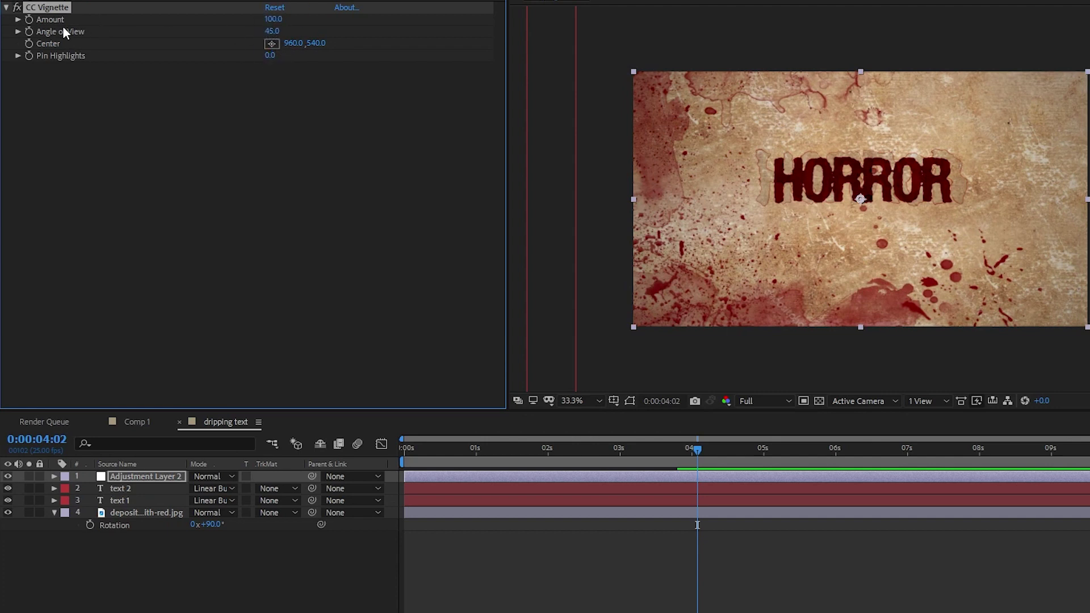
{"action": "left_click", "coordinate": [279, 34]}
{"action": "type", "text": "100"}
{"action": "key", "text": "shift+Tab"}
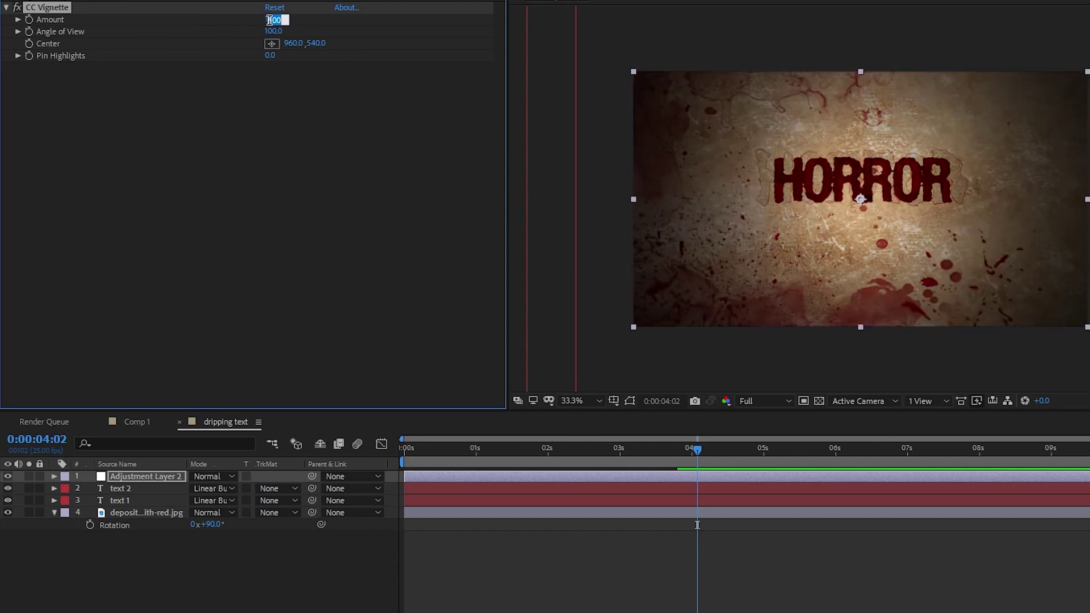
{"action": "type", "text": "150"}
{"action": "key", "text": "Return"}
{"action": "left_click", "coordinate": [274, 56]}
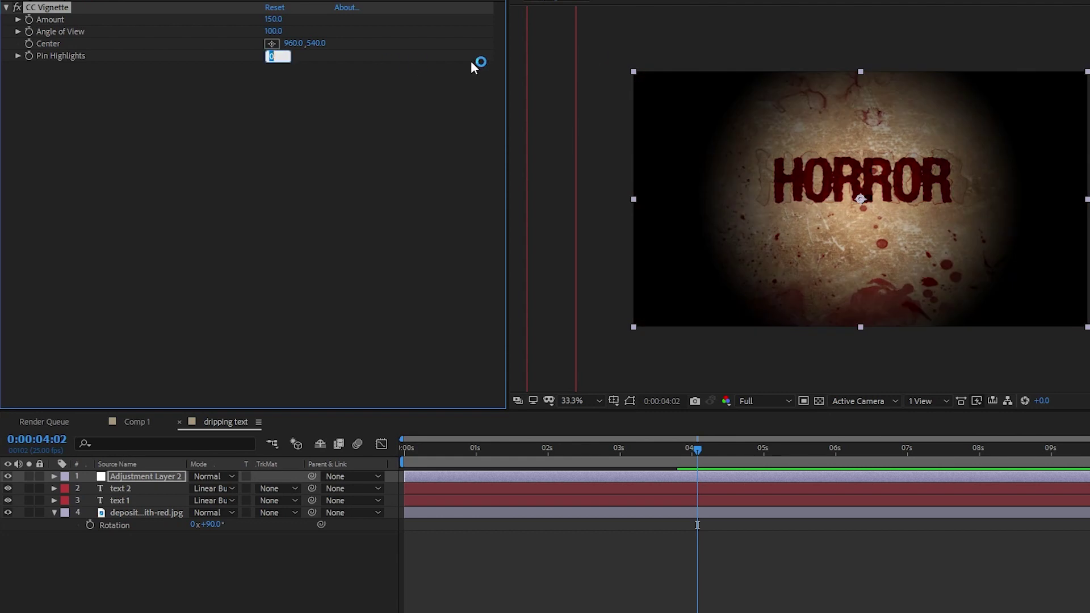
{"action": "type", "text": "100"}
{"action": "key", "text": "Return"}
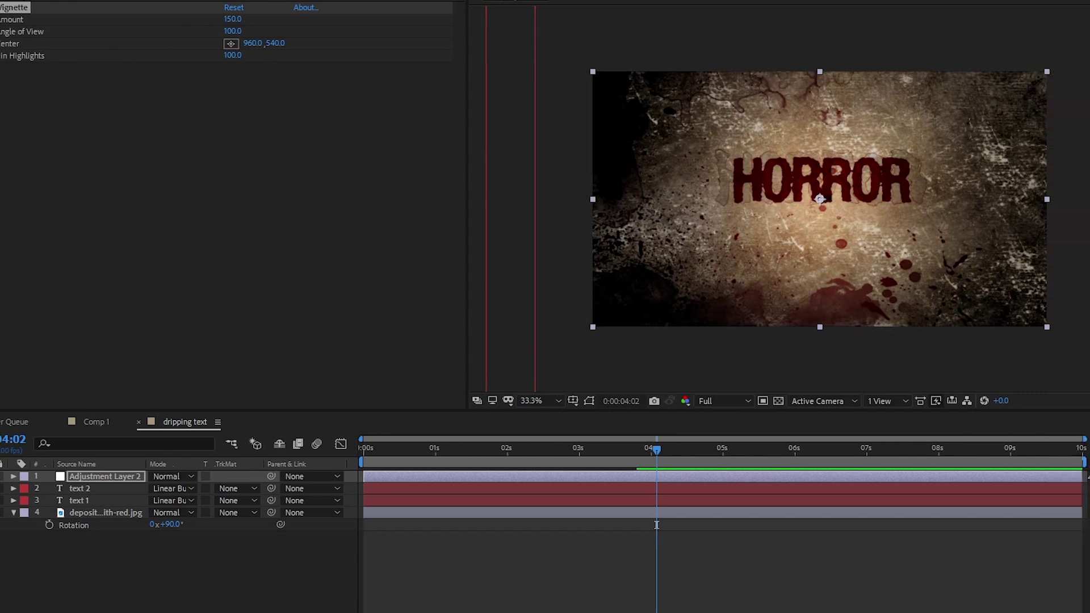
Step: Apply Motion Tile to the adjustment layer with an Output Height of 77, and return to the start of the timeline
{"action": "type", "text": "motion tile"}
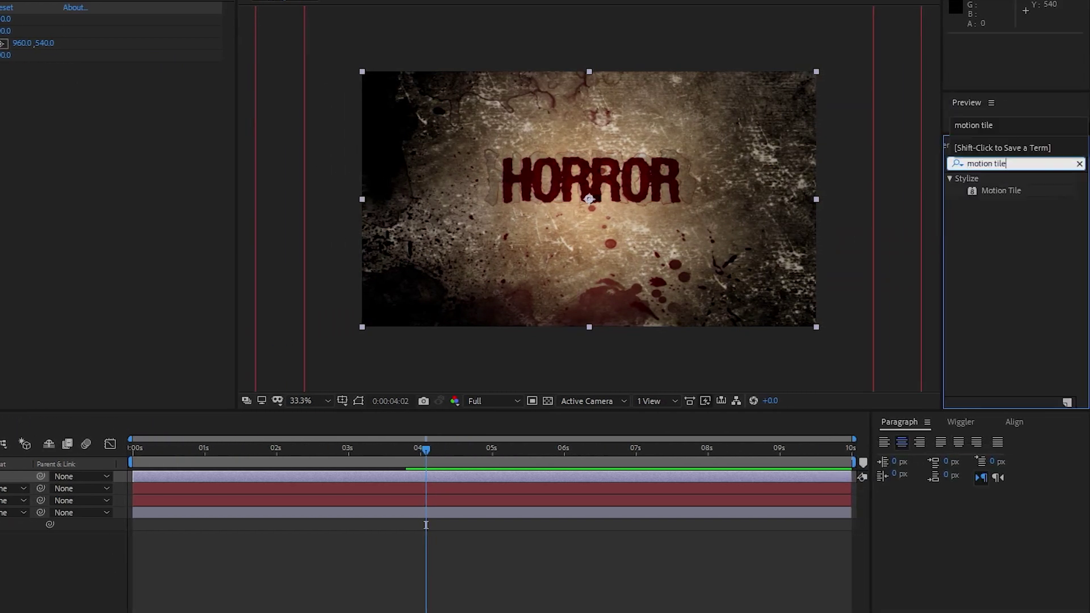
{"action": "left_click_drag", "start_coordinate": [1010, 196], "coordinate": [154, 475]}
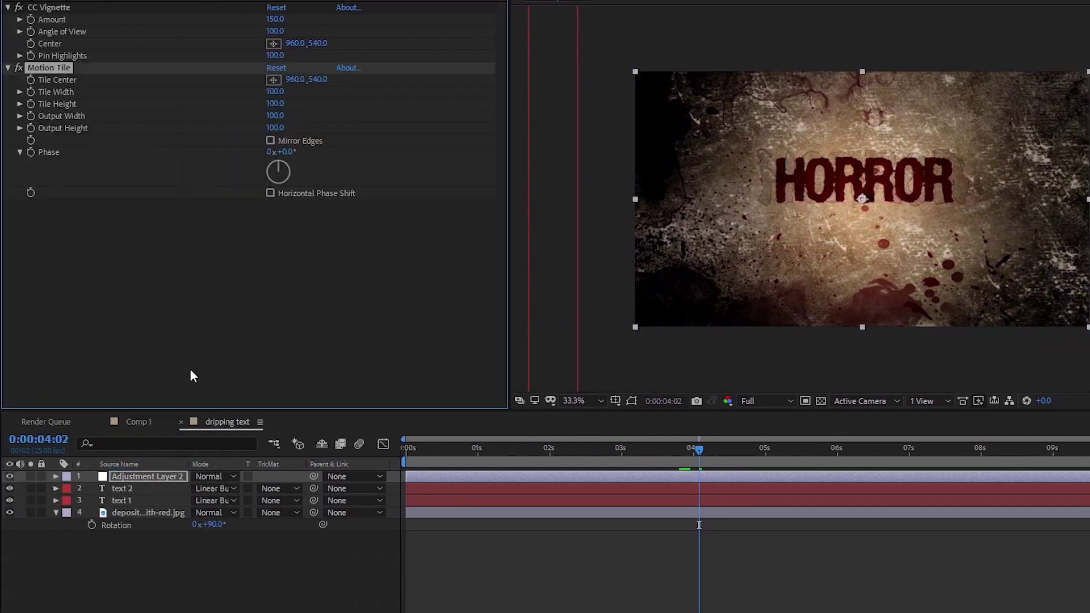
{"action": "left_click", "coordinate": [273, 128]}
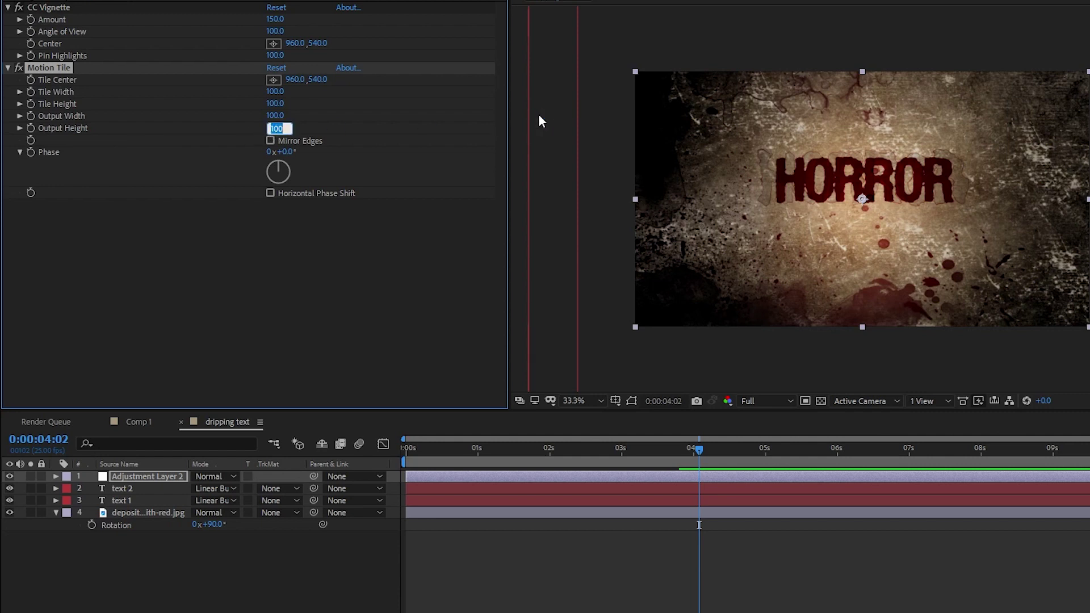
{"action": "type", "text": "77"}
{"action": "key", "text": "Return"}
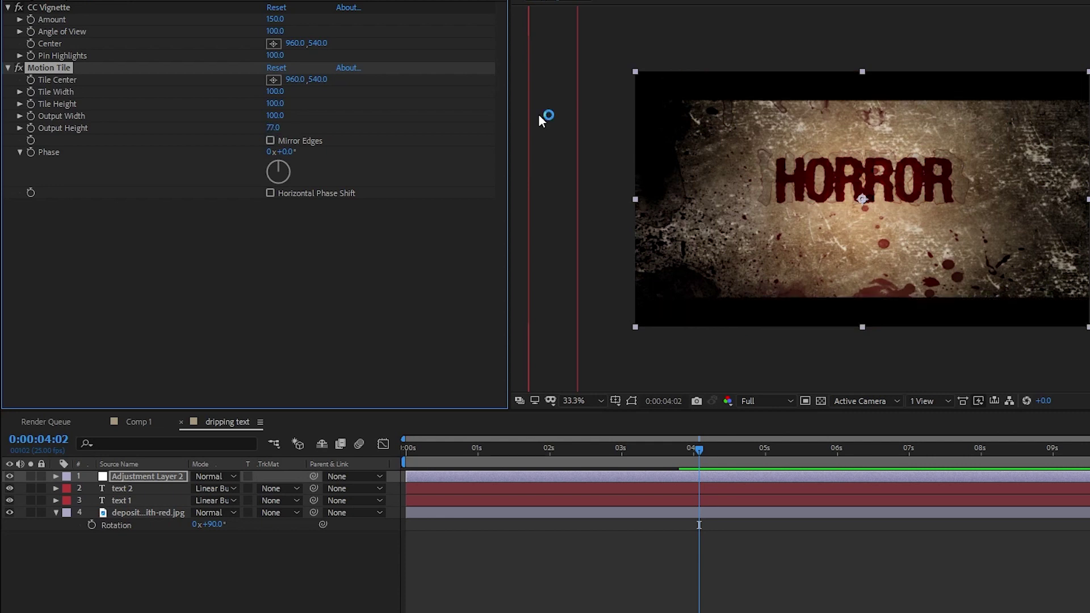
{"action": "key", "text": "Home"}
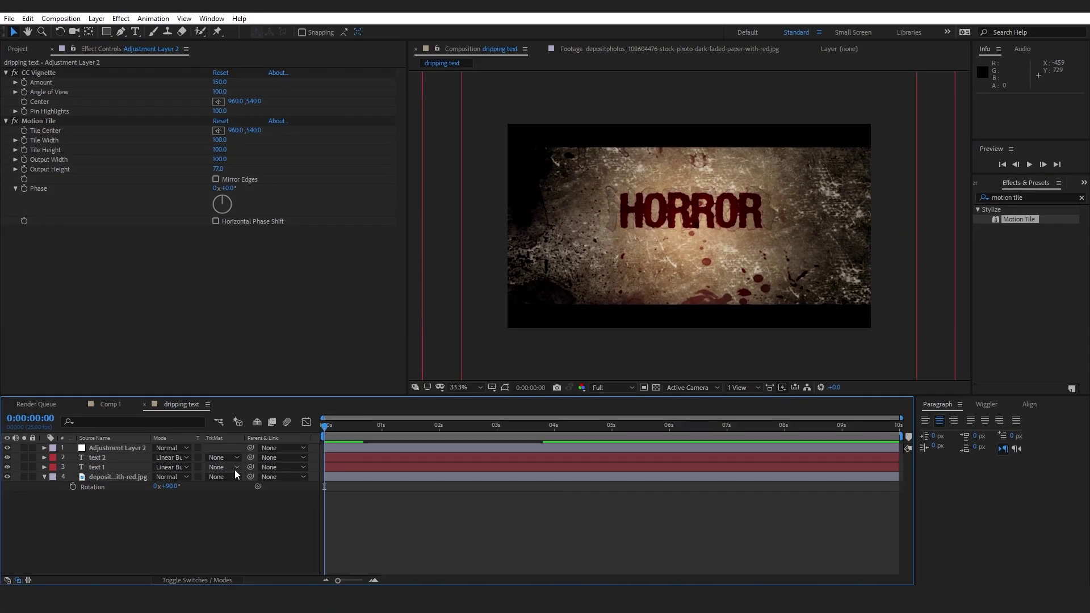